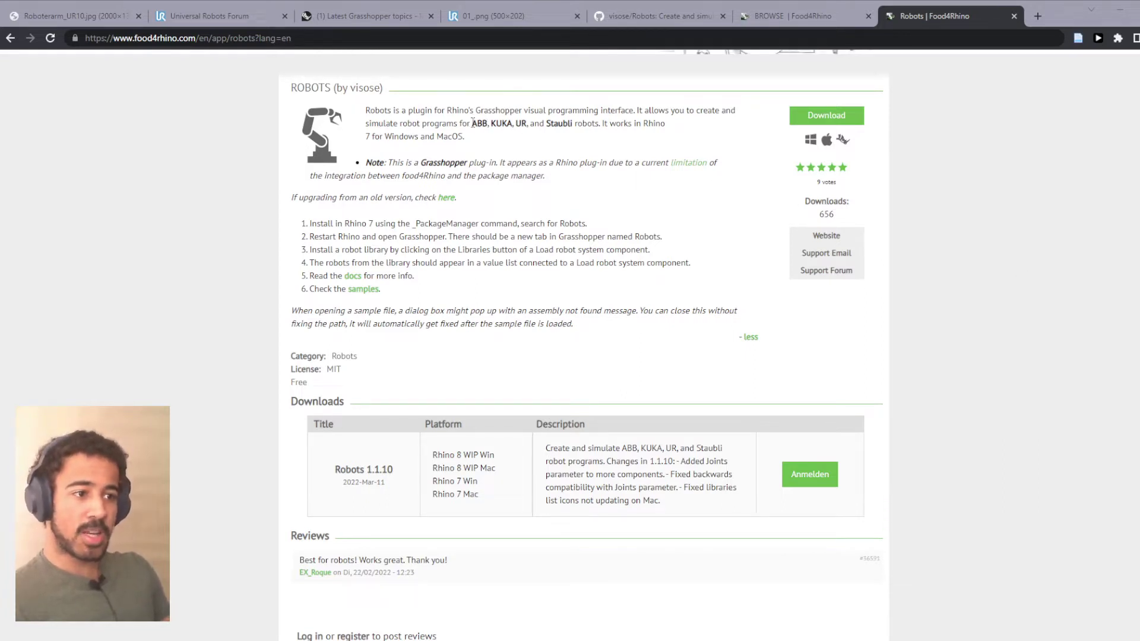
Read the supported robot brands in the Robots plugin description on food4Rhino
left_click_drag(473, 123, 571, 124)
left_click(492, 125)
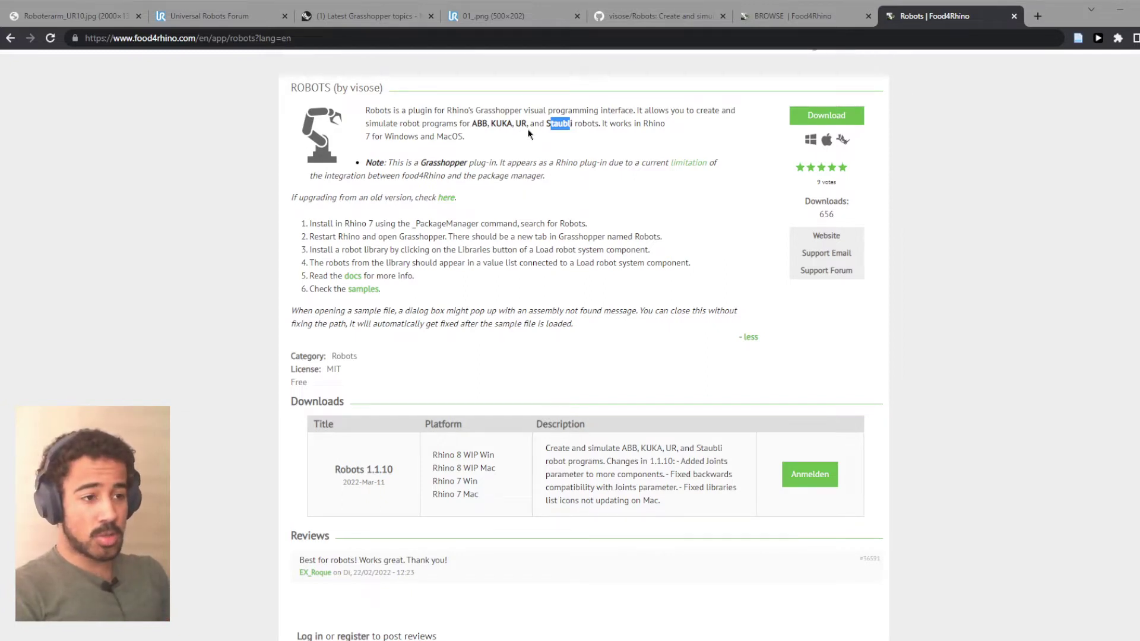
left_click(509, 189)
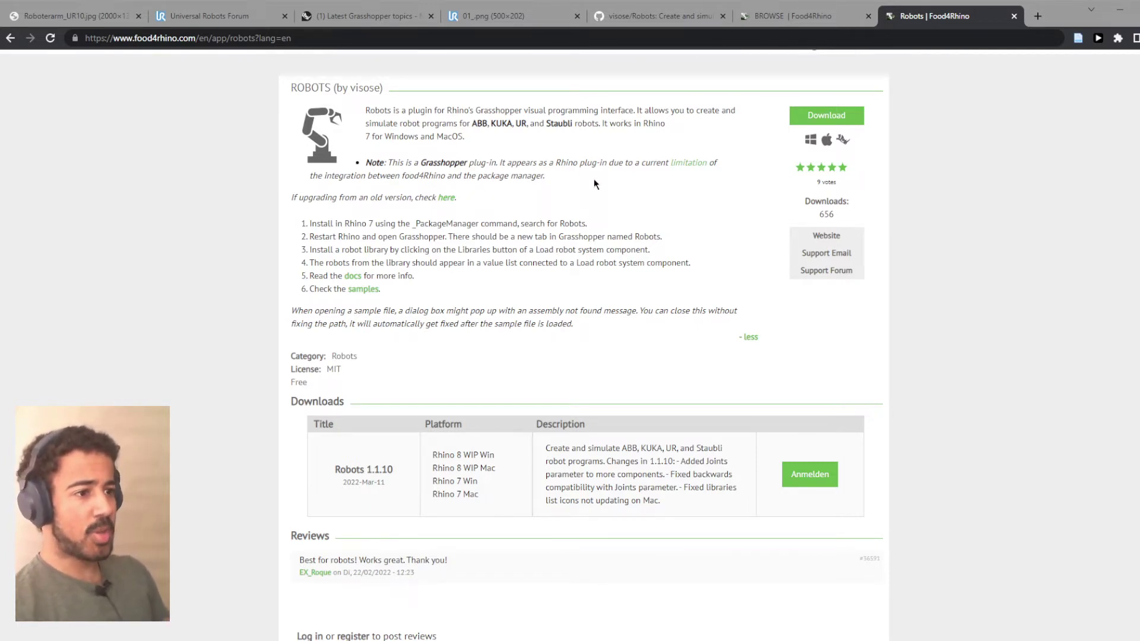
Review the food4Rhino search results for robots to compare the available robot programming plugins
left_click(768, 22)
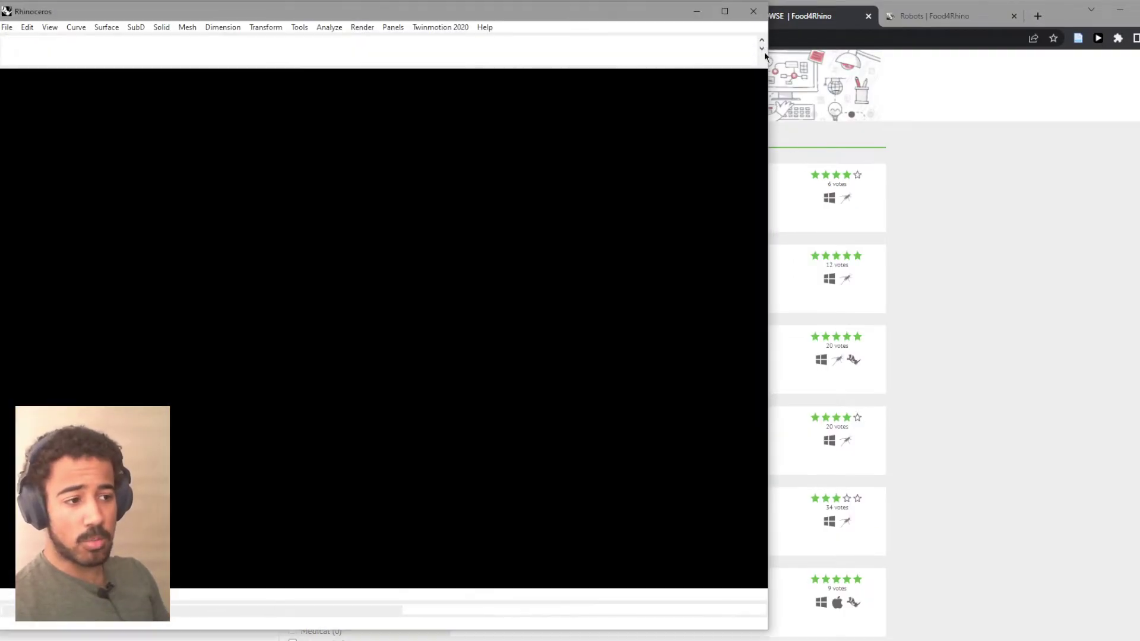
left_click(989, 258)
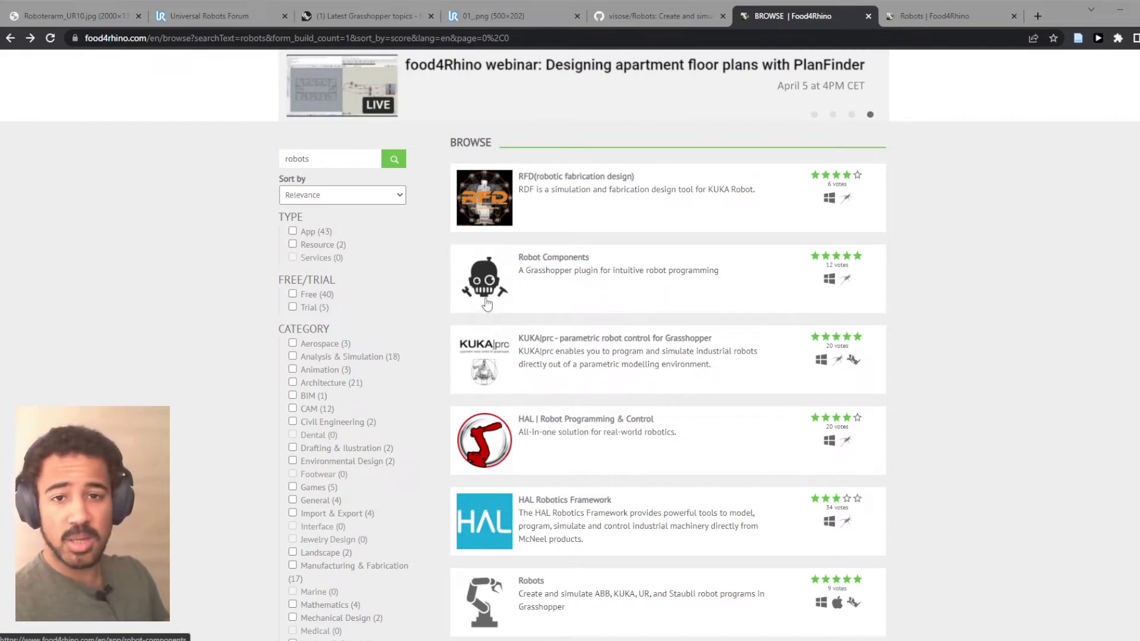
scroll(483, 315, "down", 1)
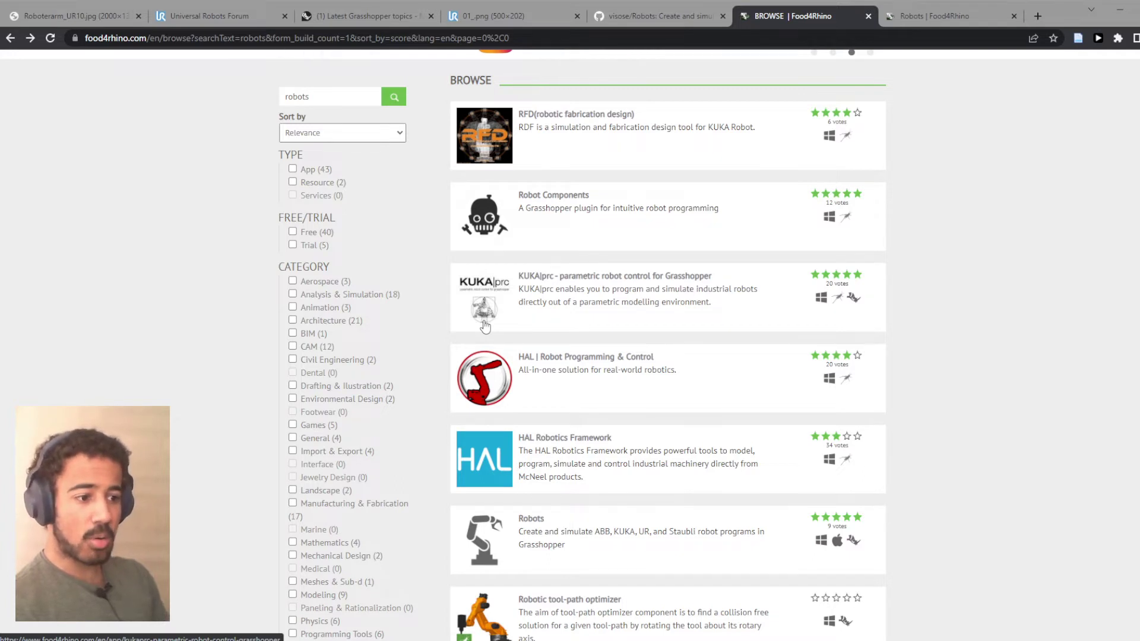
scroll(508, 326, "down", 2)
scroll(516, 334, "down", 1)
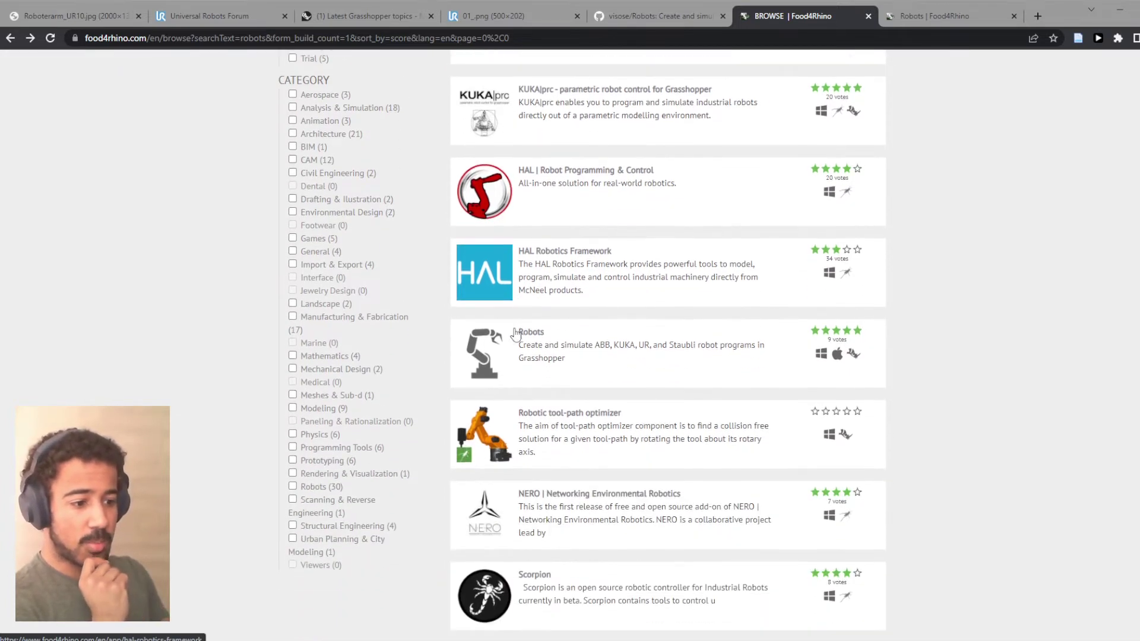
scroll(515, 334, "up", 5)
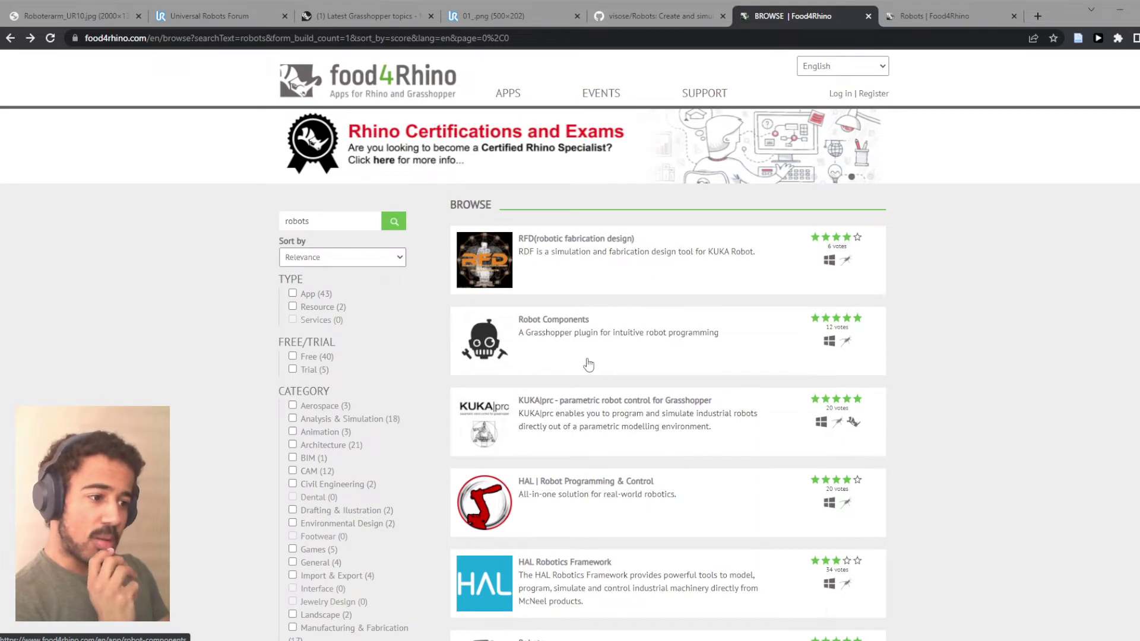
scroll(592, 366, "down", 4)
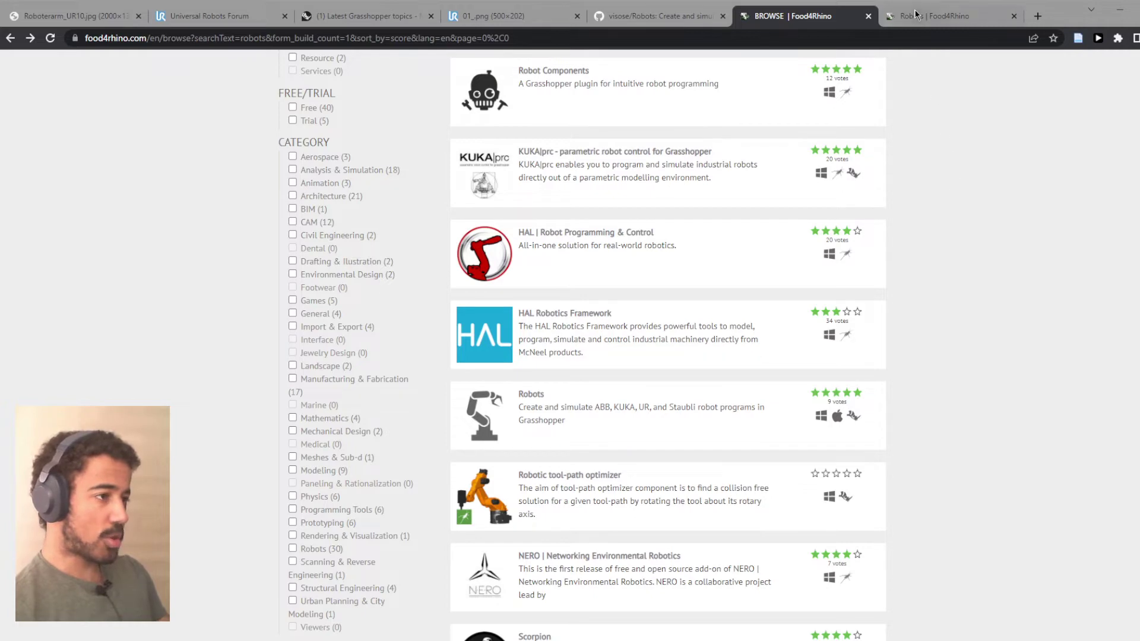
Switch to Rhino 7, enlarge the Perspective viewport to fill the view area and orbit it
key("alt+Tab")
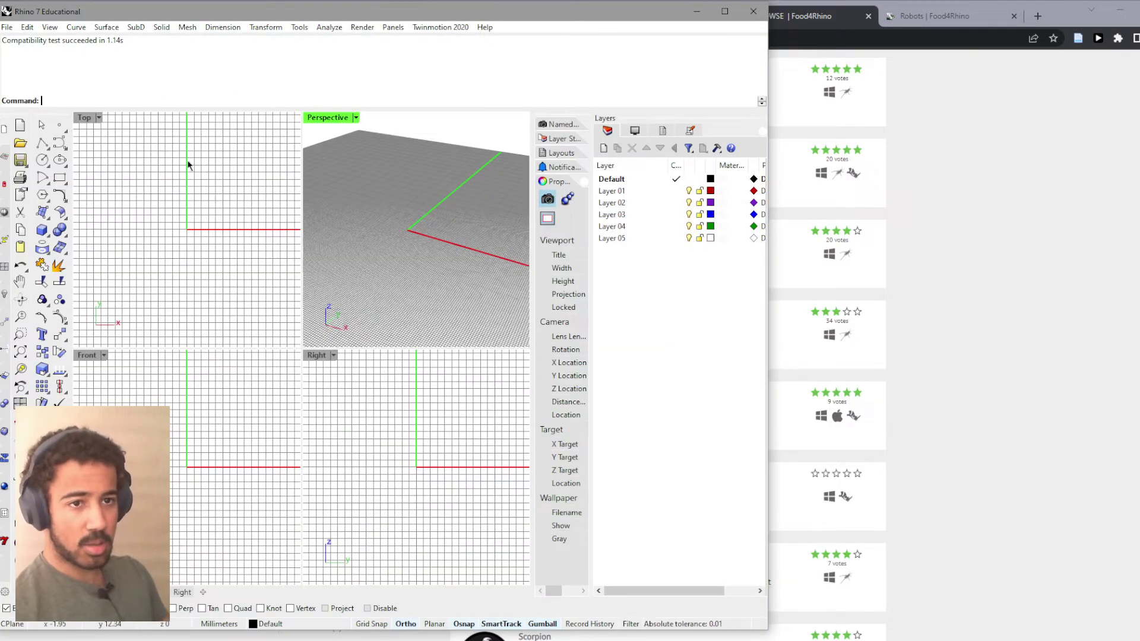
double_click(326, 117)
middle_click(309, 303)
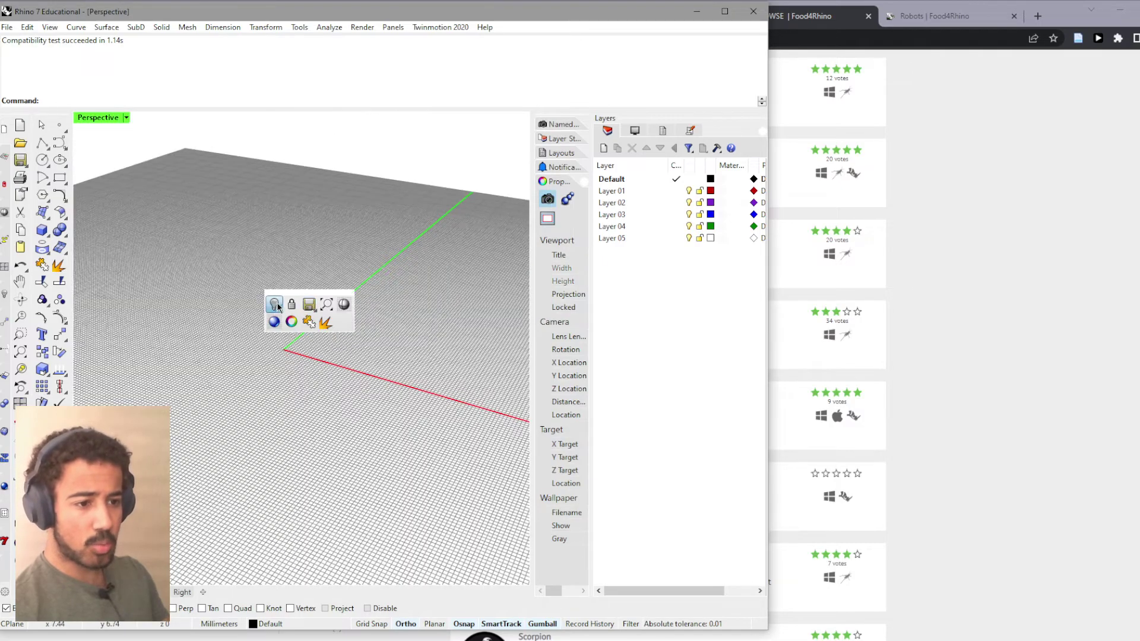
right_click_drag(298, 307, 330, 308)
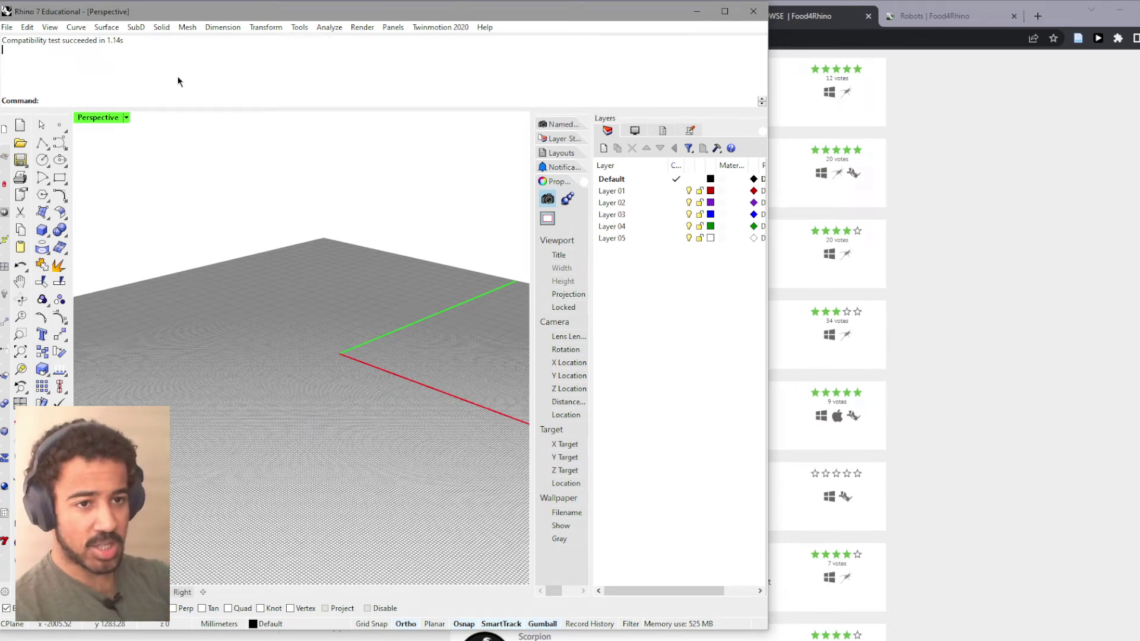
type("Package")
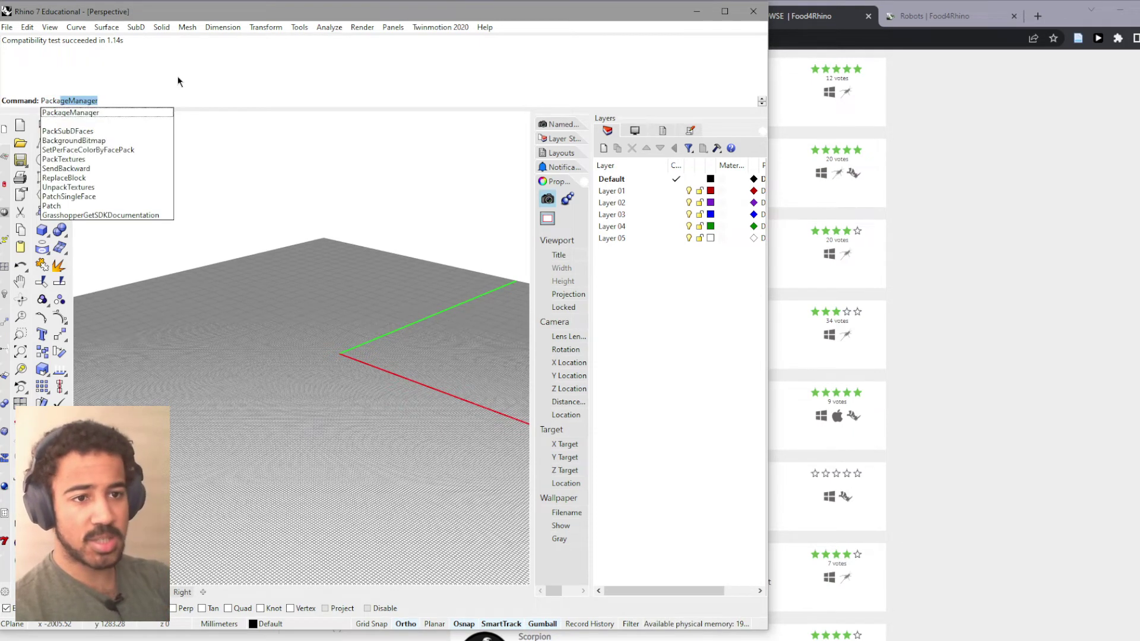
key("BackSpace")
key("BackSpace")
key("BackSpace")
key("BackSpace")
key("BackSpace")
key("BackSpace")
key("BackSpace")
key("BackSpace")
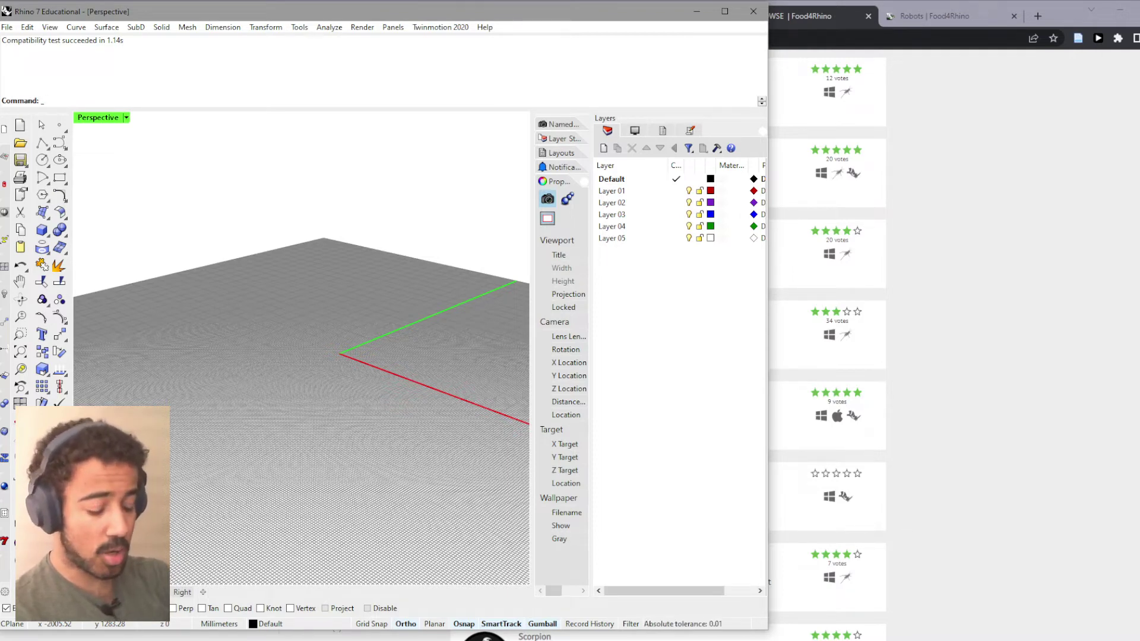
Run the _PackageManager command and search the online packages for robots
type("_PackageManager")
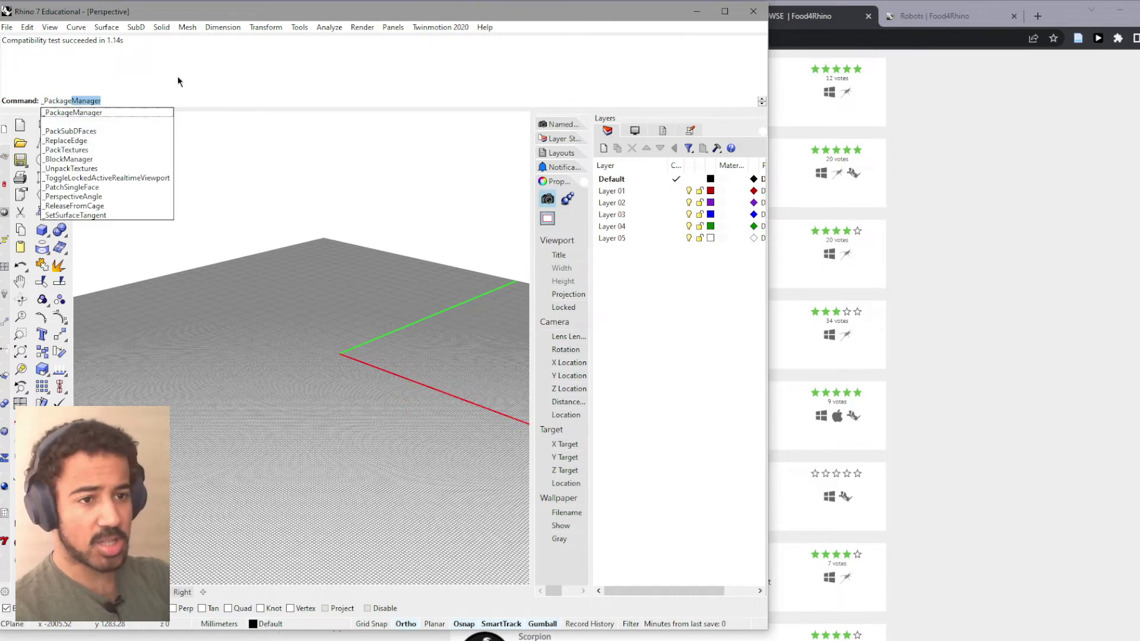
key("Return")
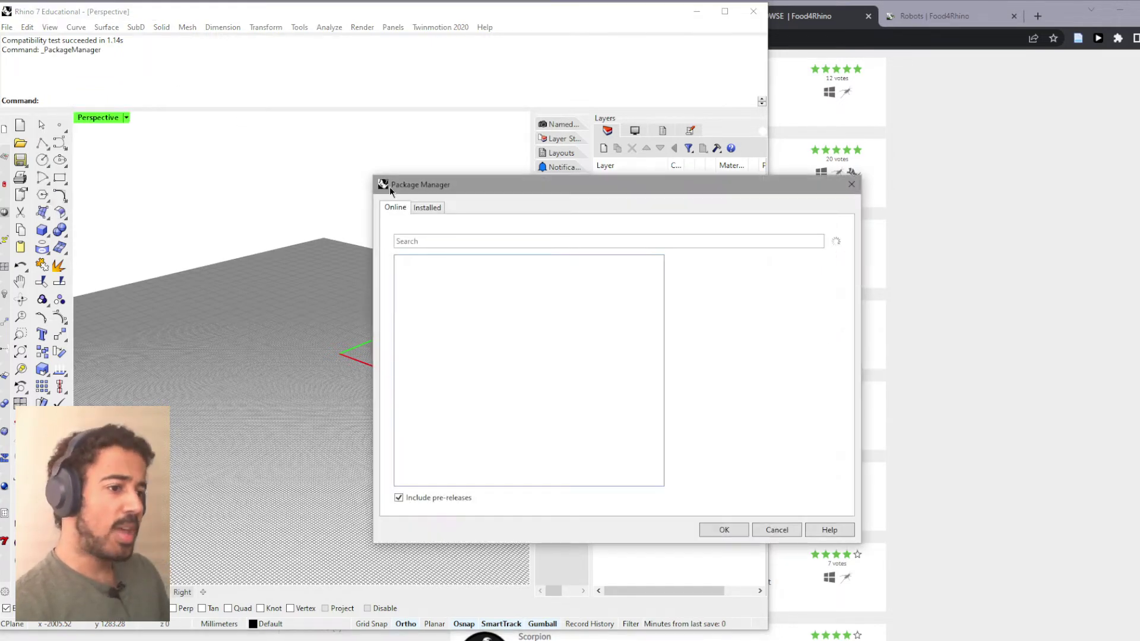
left_click(438, 238)
type("robots")
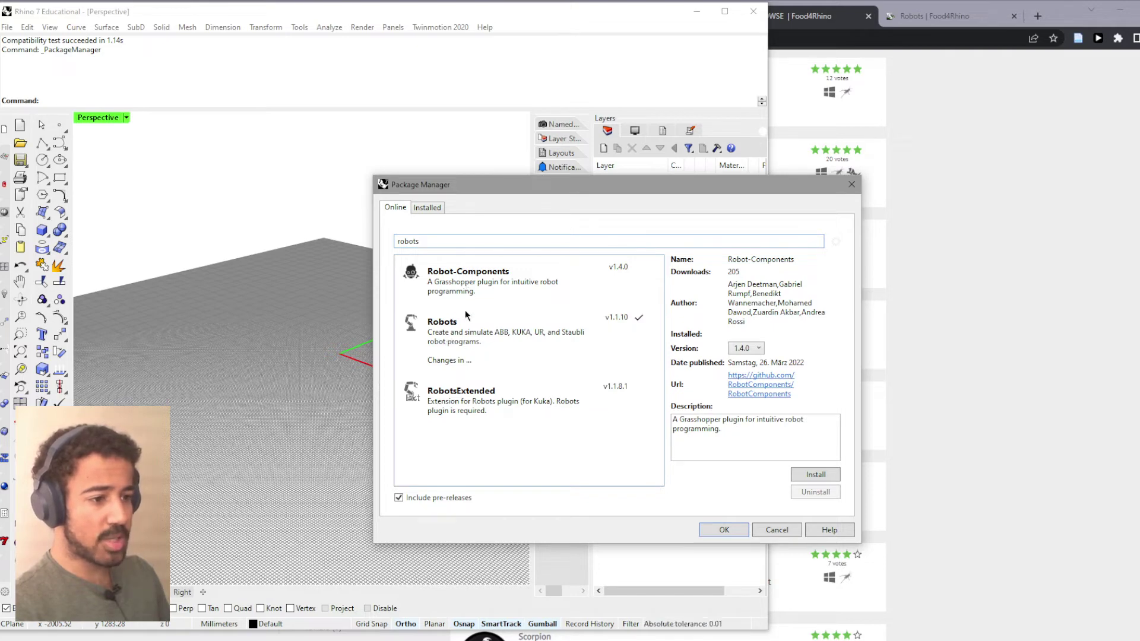
Check the version and description of the Robots package, and leave the Package Manager without changes
left_click(442, 339)
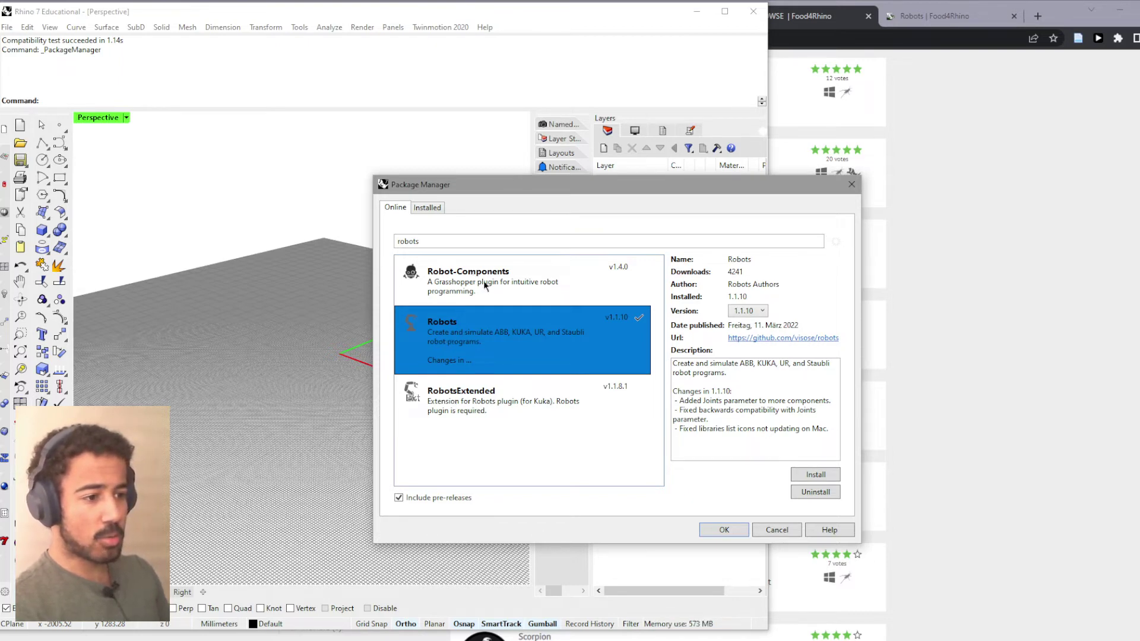
left_click(762, 311)
left_click(757, 314)
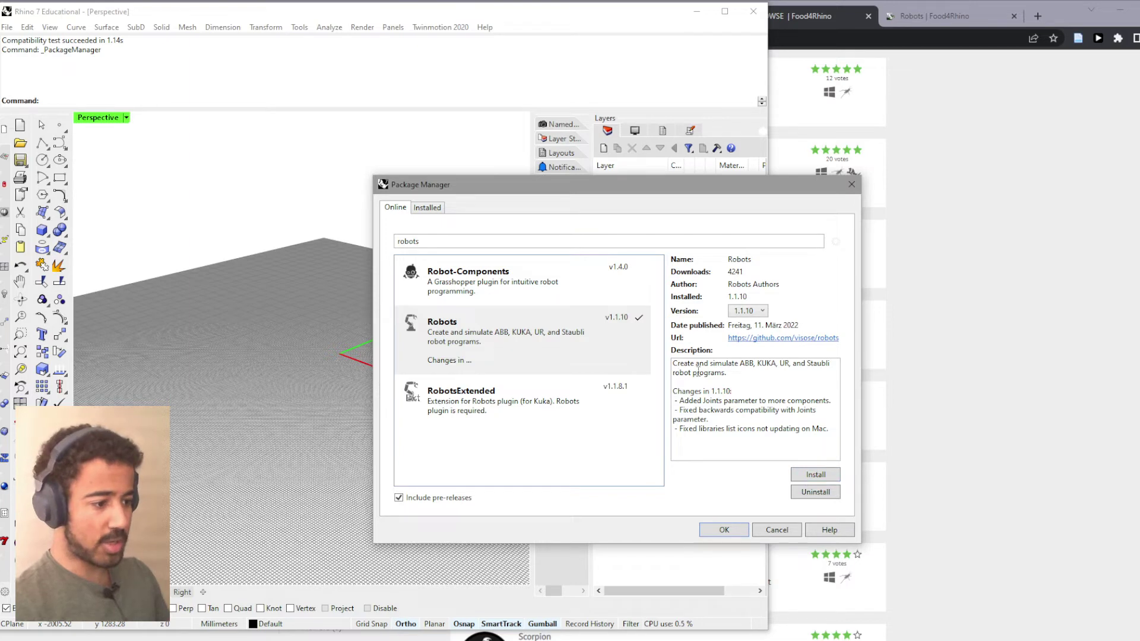
left_click(777, 530)
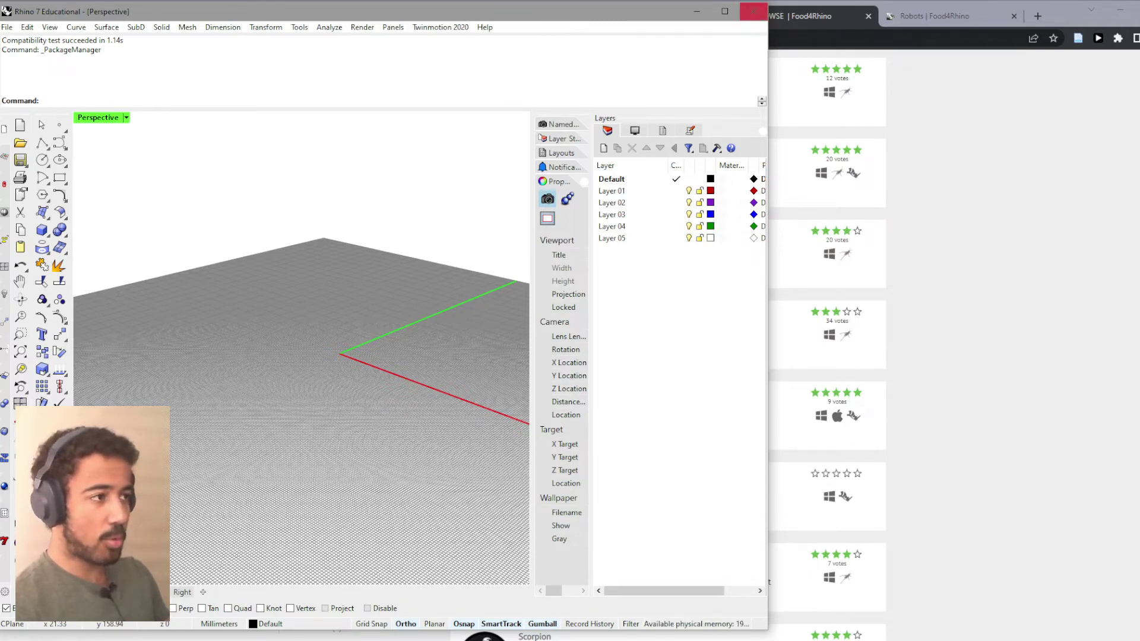
Launch Grasshopper with the Grasshopper command in Rhino
left_click(751, 14)
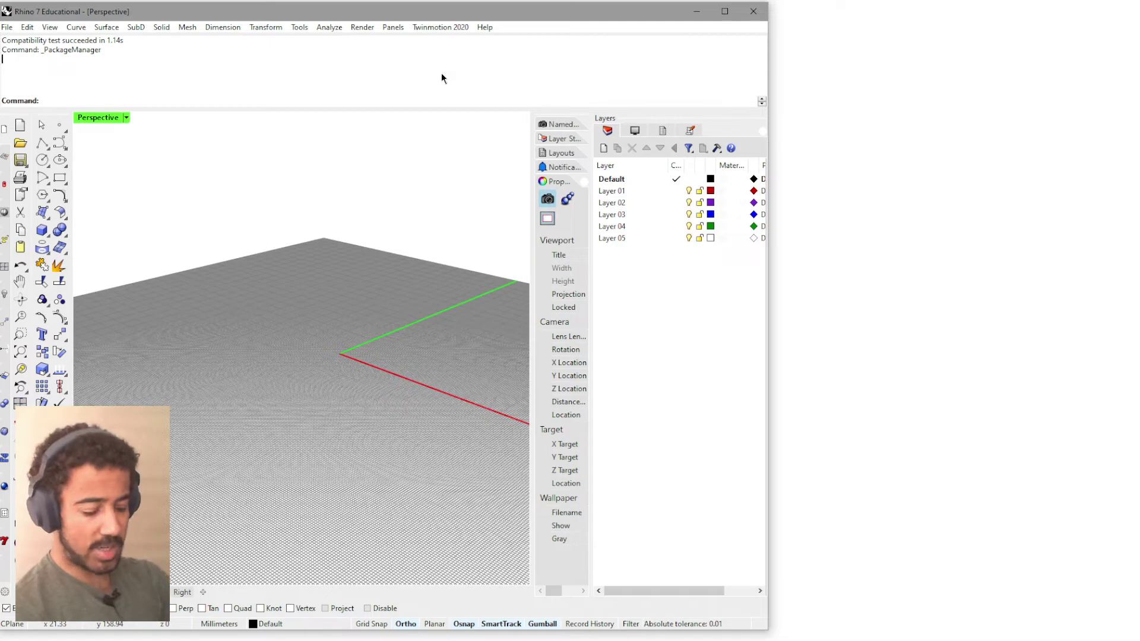
type("Grasshopper")
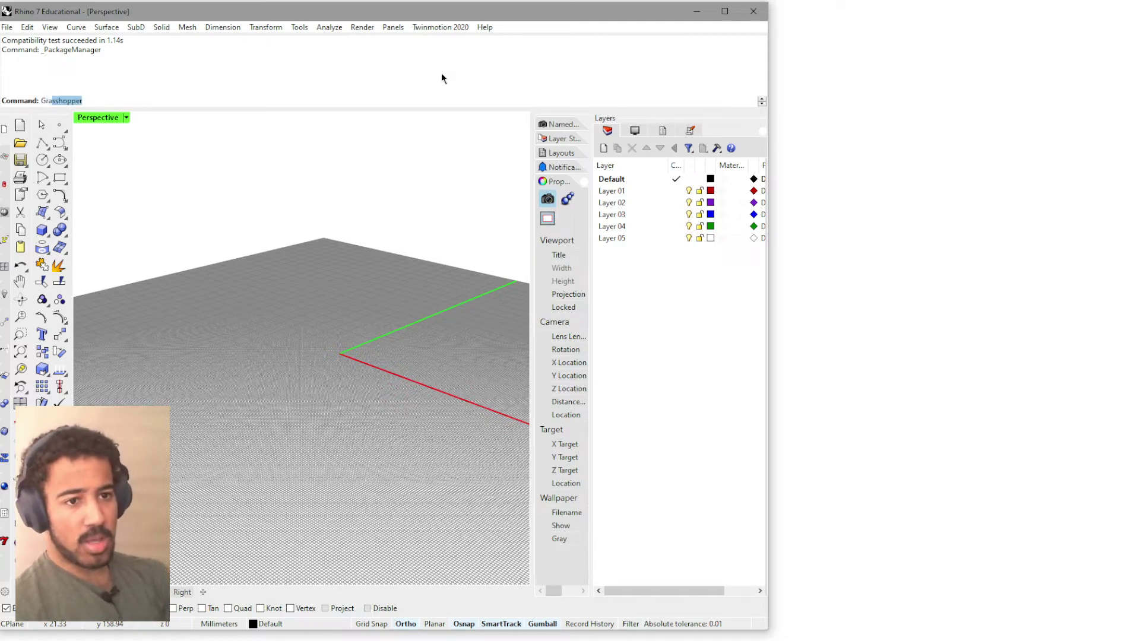
key("Return")
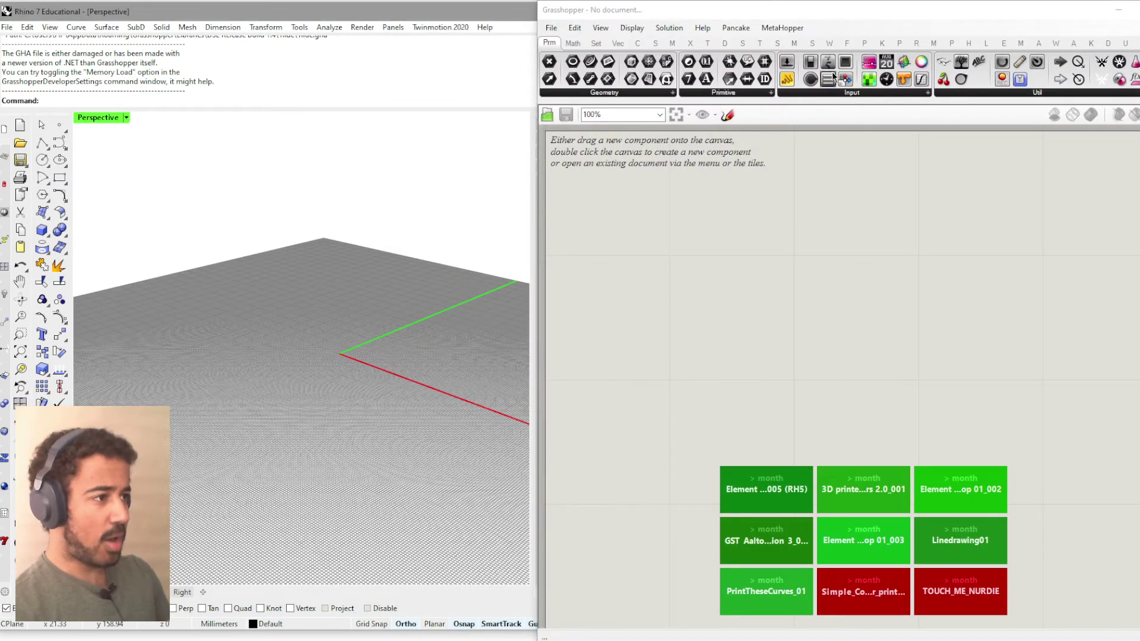
Widen the Grasshopper window to locate the Robots component category, and narrow it back beside the Rhino viewport
mouse_move(915, 46)
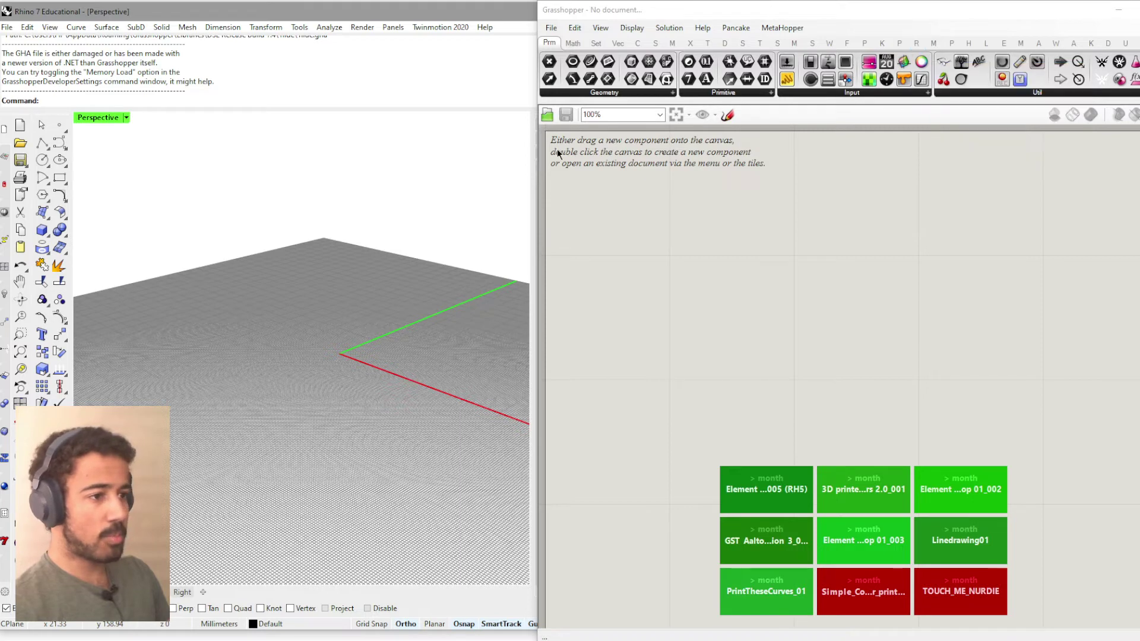
left_click(536, 149)
left_click_drag(535, 149, 151, 149)
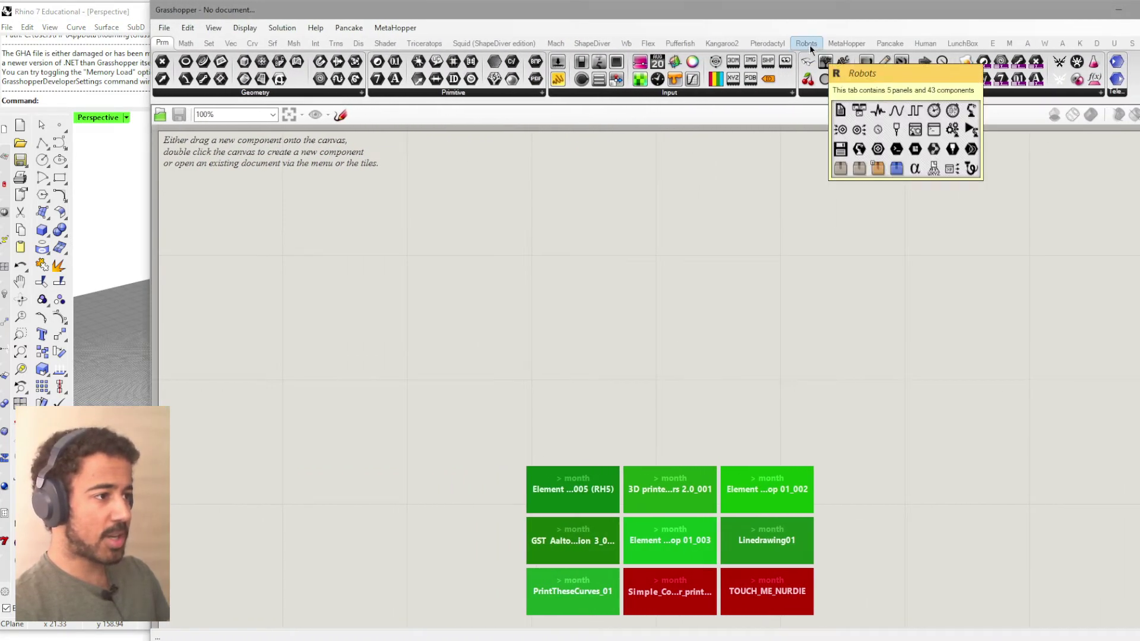
mouse_move(806, 49)
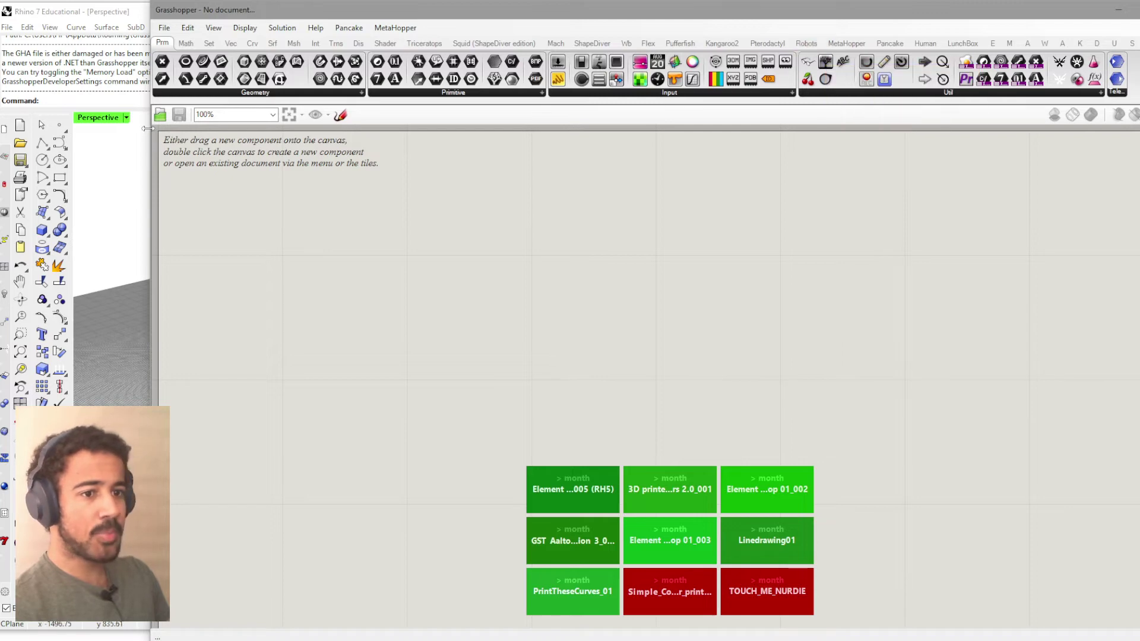
left_click_drag(151, 127, 596, 128)
left_click_drag(533, 131, 529, 130)
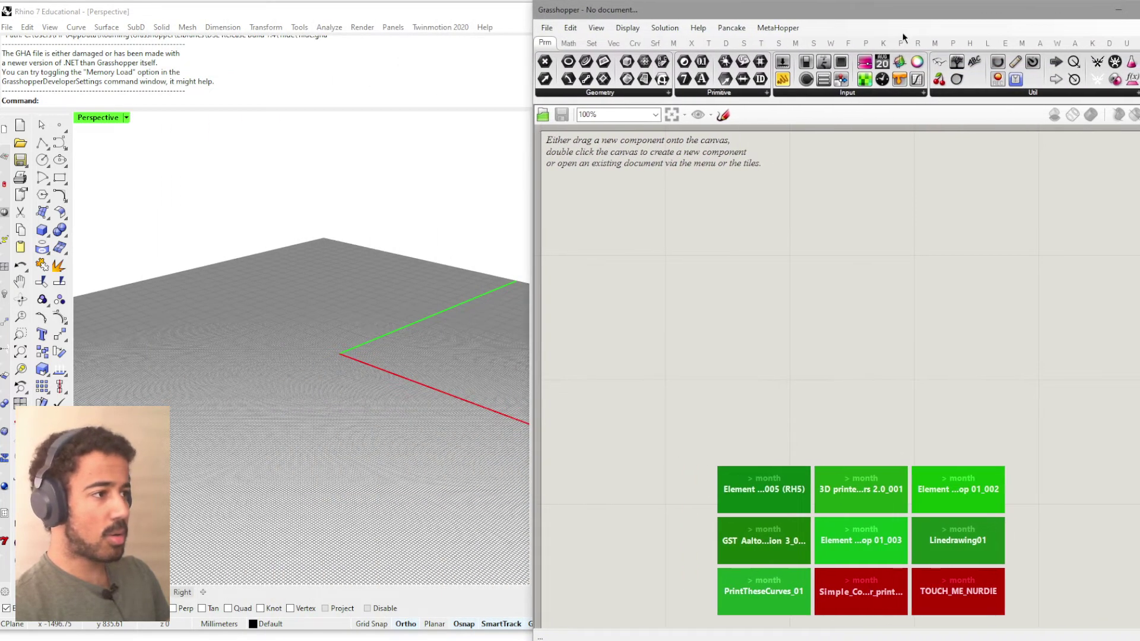
Place a Load robot system component from the Robots plugin on the canvas and open its robot libraries
left_click(916, 43)
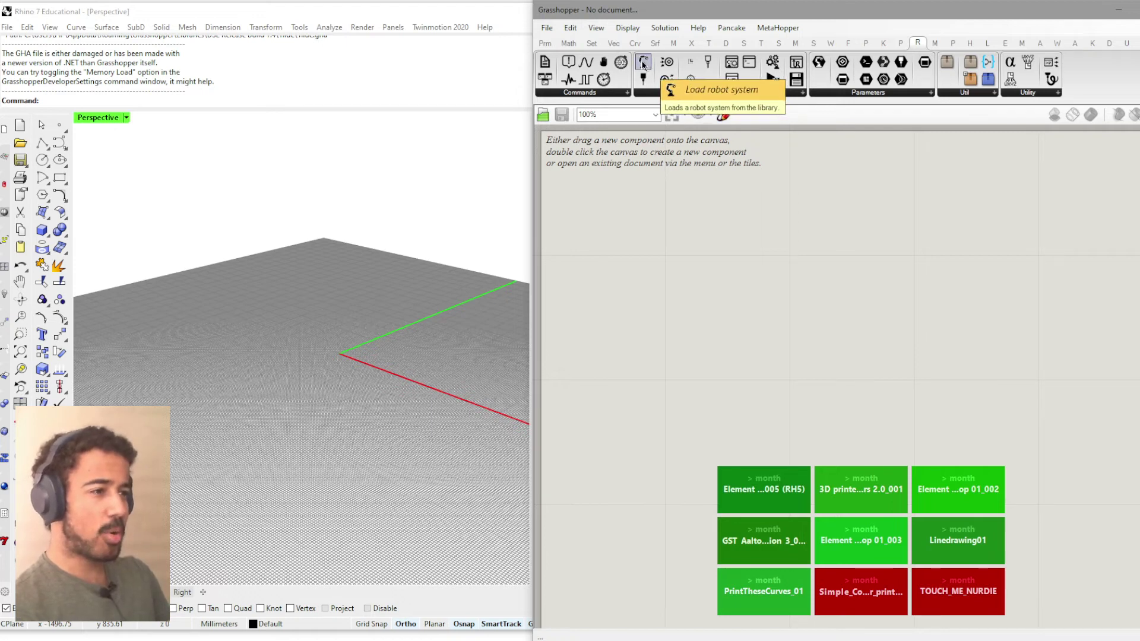
left_click_drag(641, 59, 802, 305)
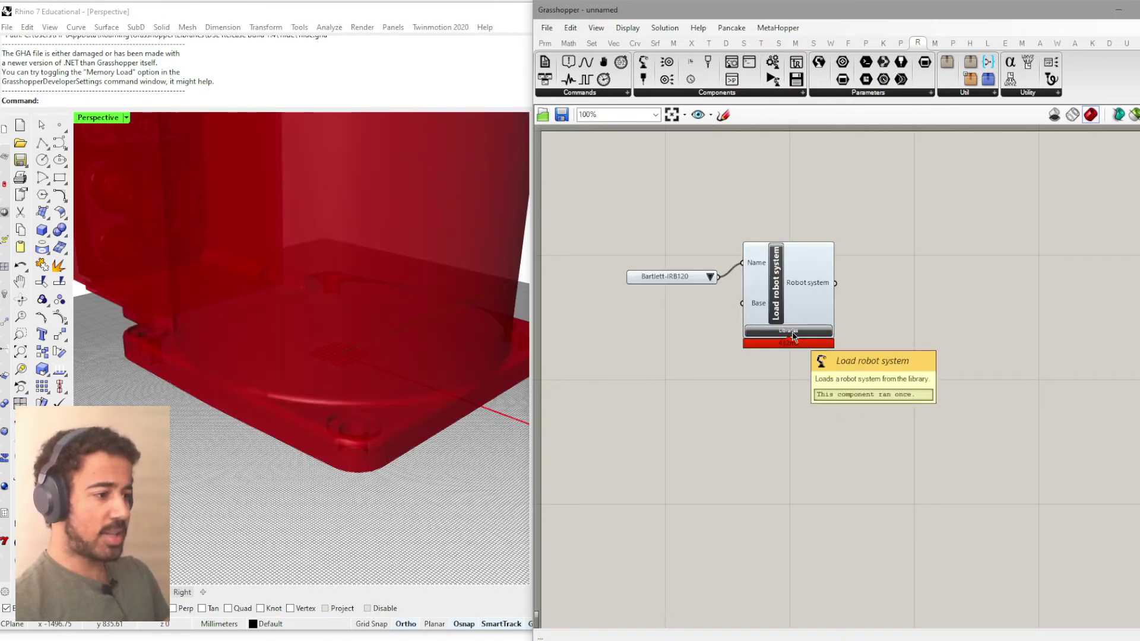
scroll(792, 335, "up", 5)
left_click(831, 340)
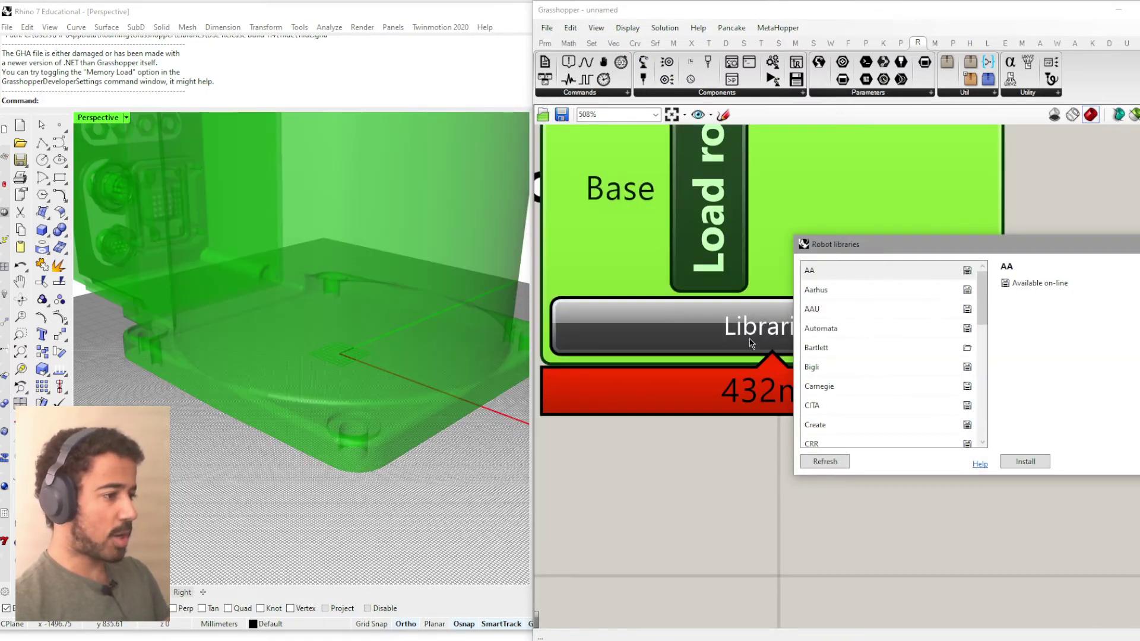
Browse the available robot libraries, check the KU Leuven, Innsbruck and IAAC entries, and close the list without installing anything
scroll(884, 303, "down", 7)
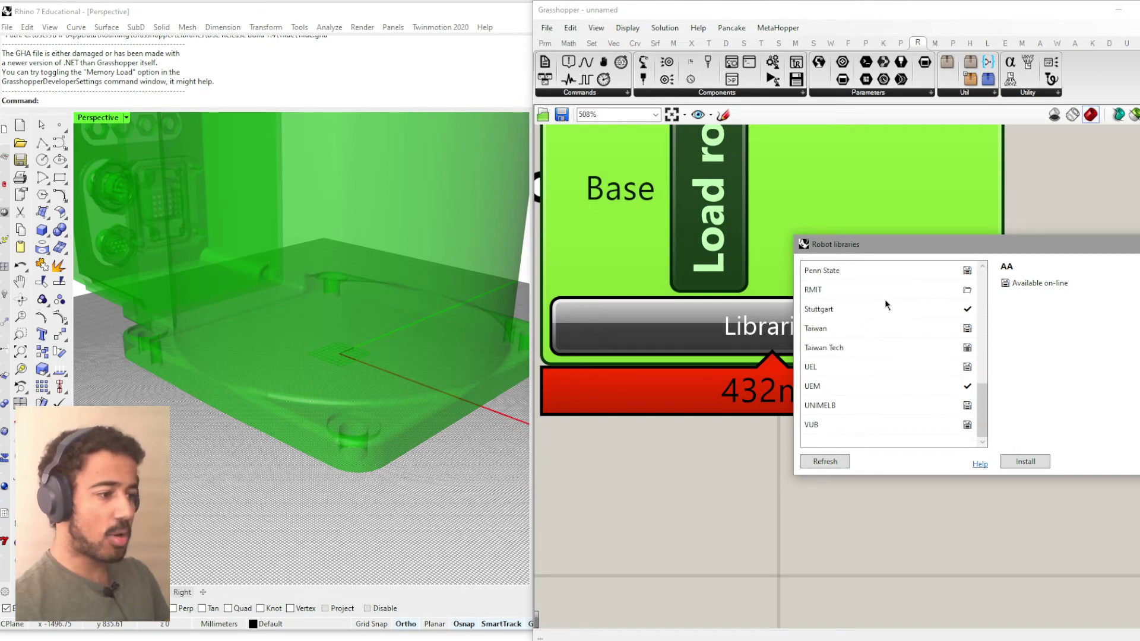
scroll(885, 302, "up", 3)
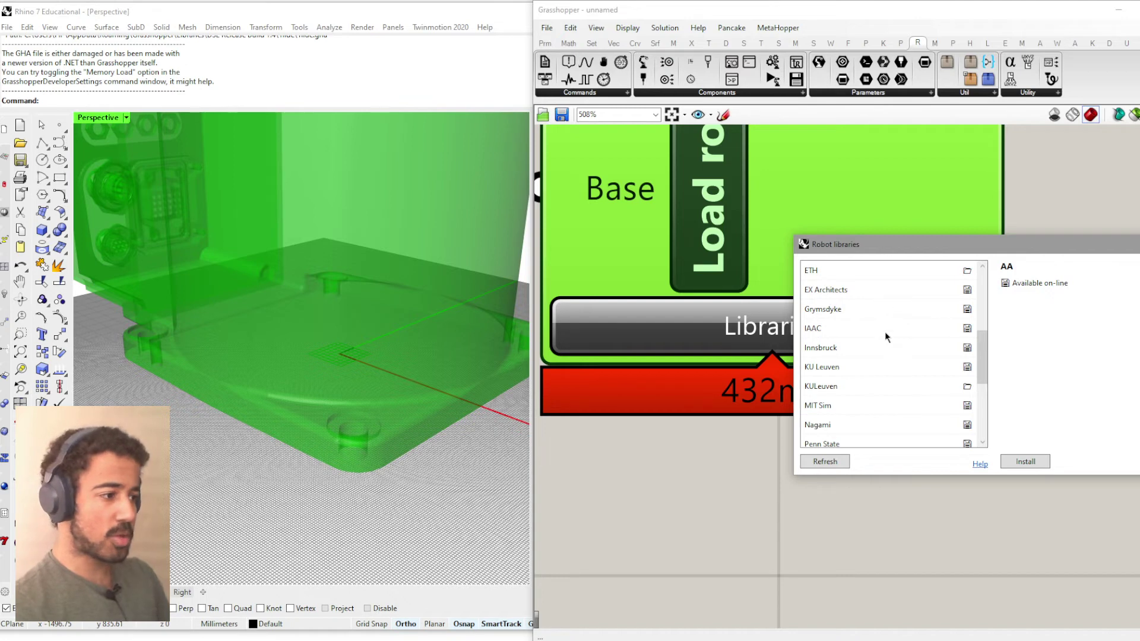
left_click(873, 369)
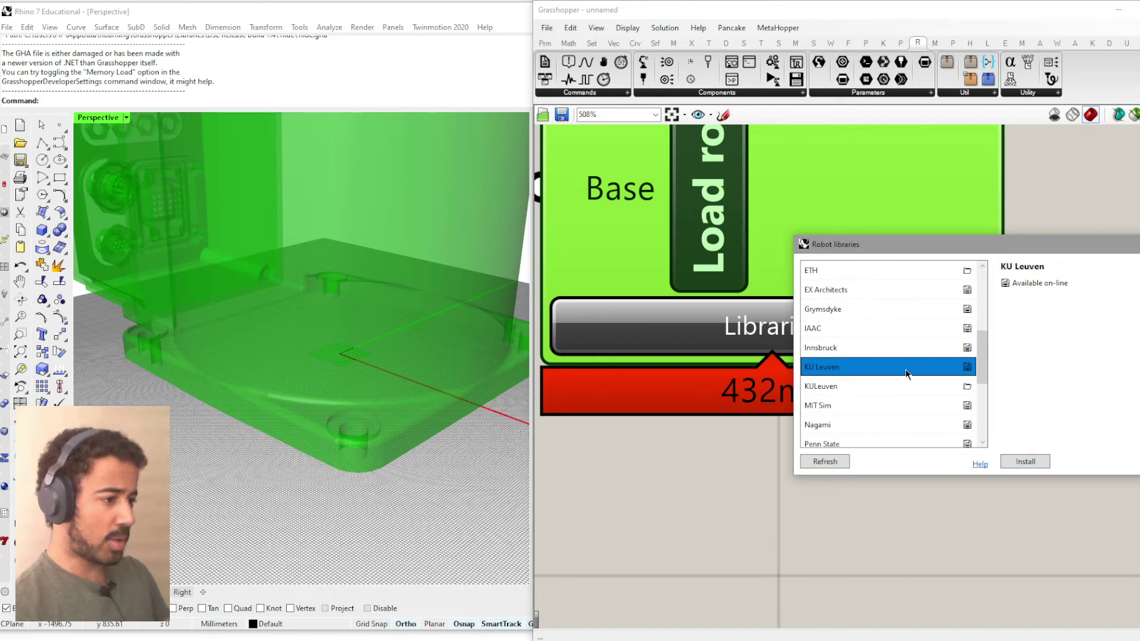
scroll(906, 369, "up", 1)
scroll(895, 378, "up", 1)
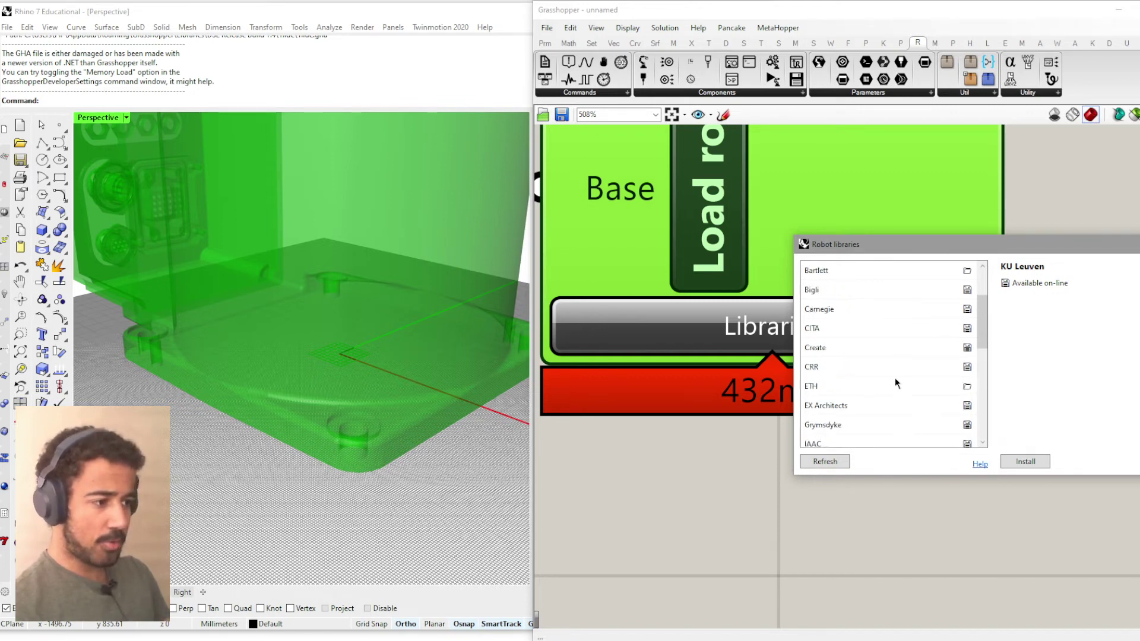
scroll(894, 378, "up", 1)
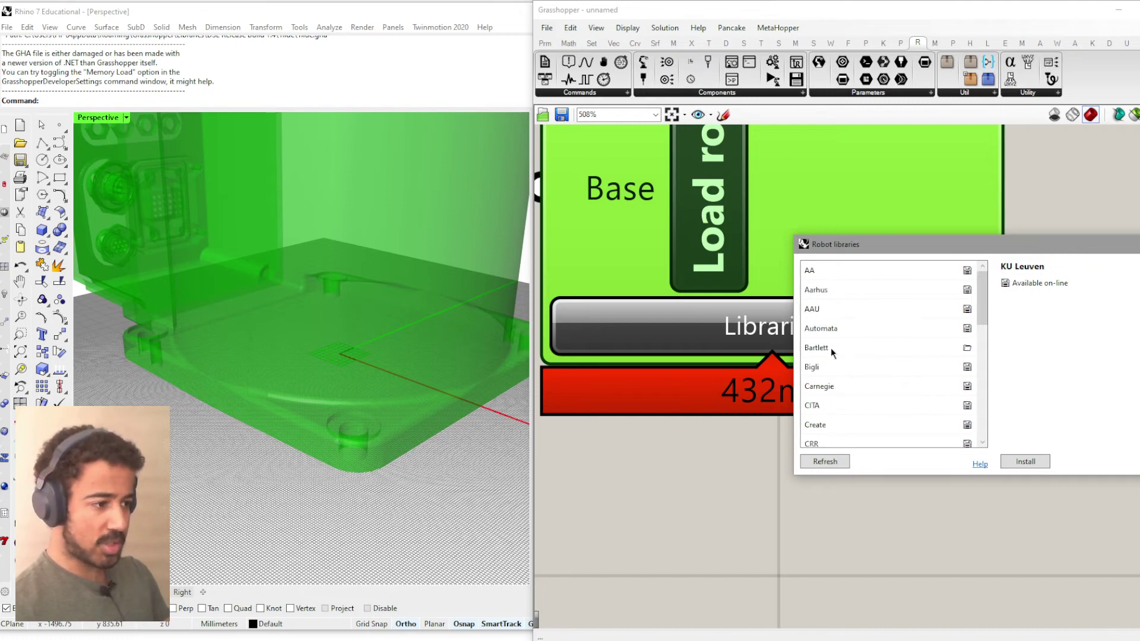
scroll(816, 380, "down", 7)
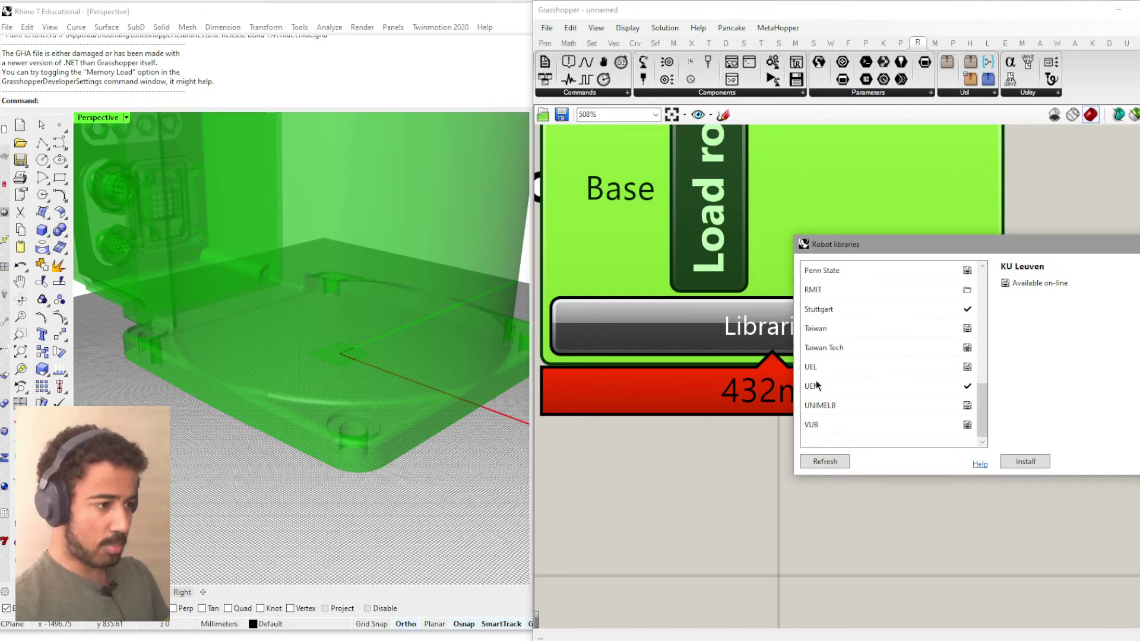
scroll(810, 387, "up", 2)
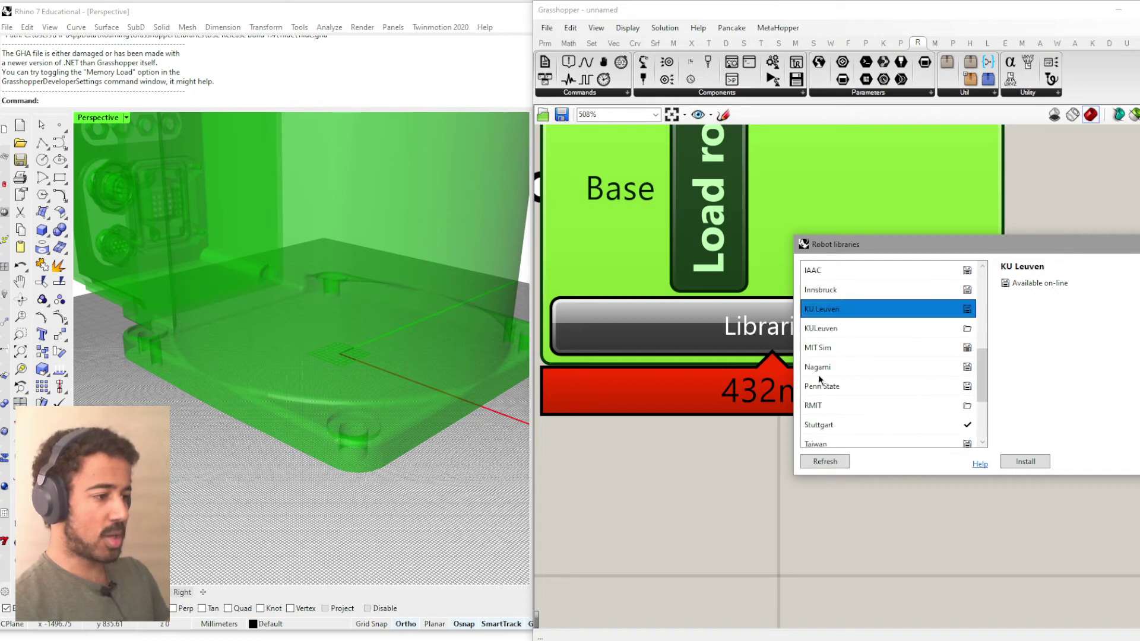
scroll(819, 388, "up", 1)
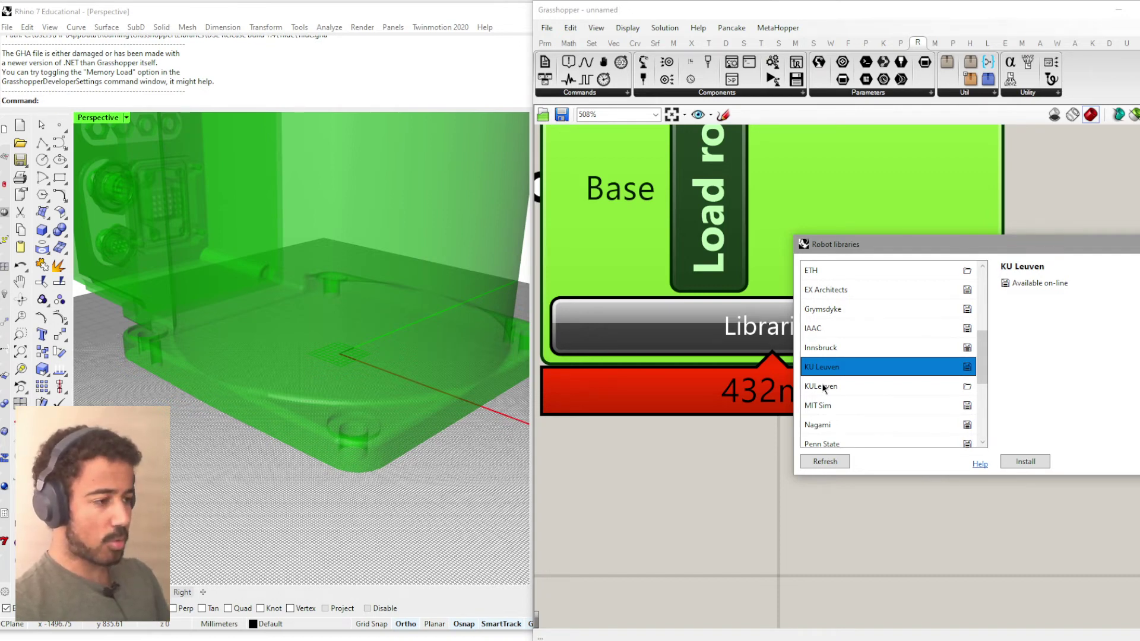
left_click(831, 345)
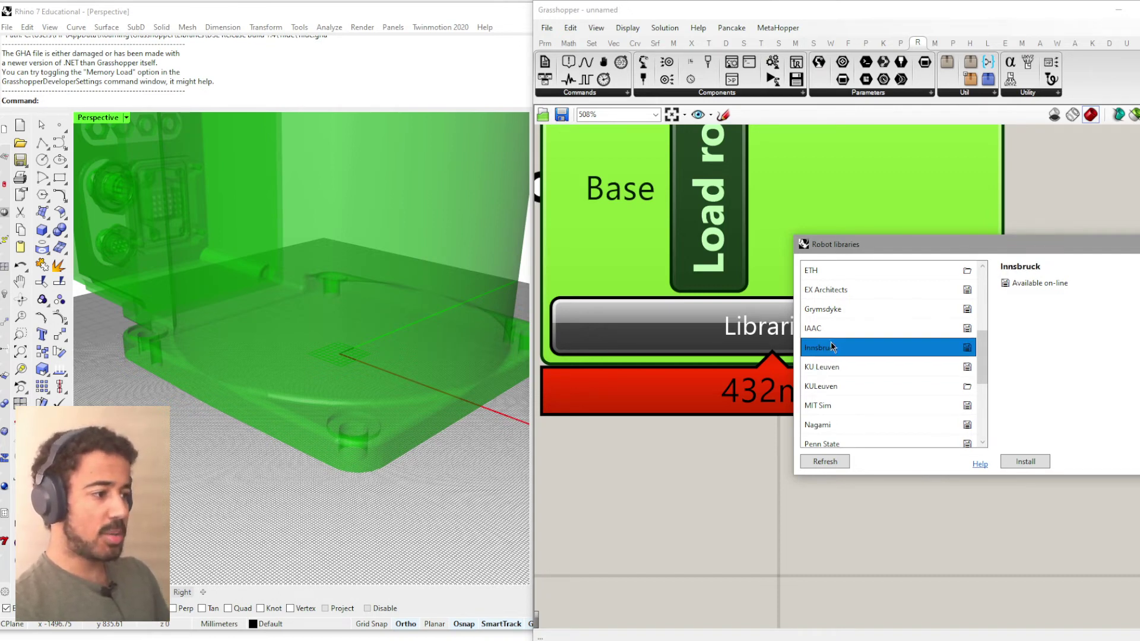
left_click(835, 325)
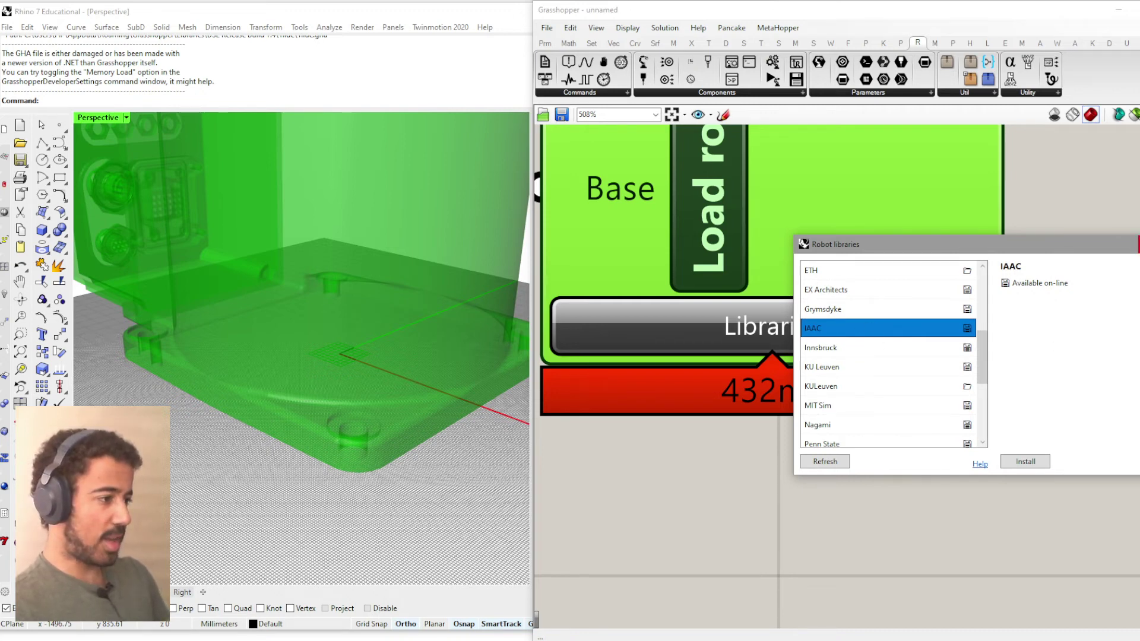
left_click(1138, 244)
Set the robot name feeding the Load robot system component to KULeuven-UR10 and frame the robot in the Rhino viewport
scroll(960, 361, "down", 6)
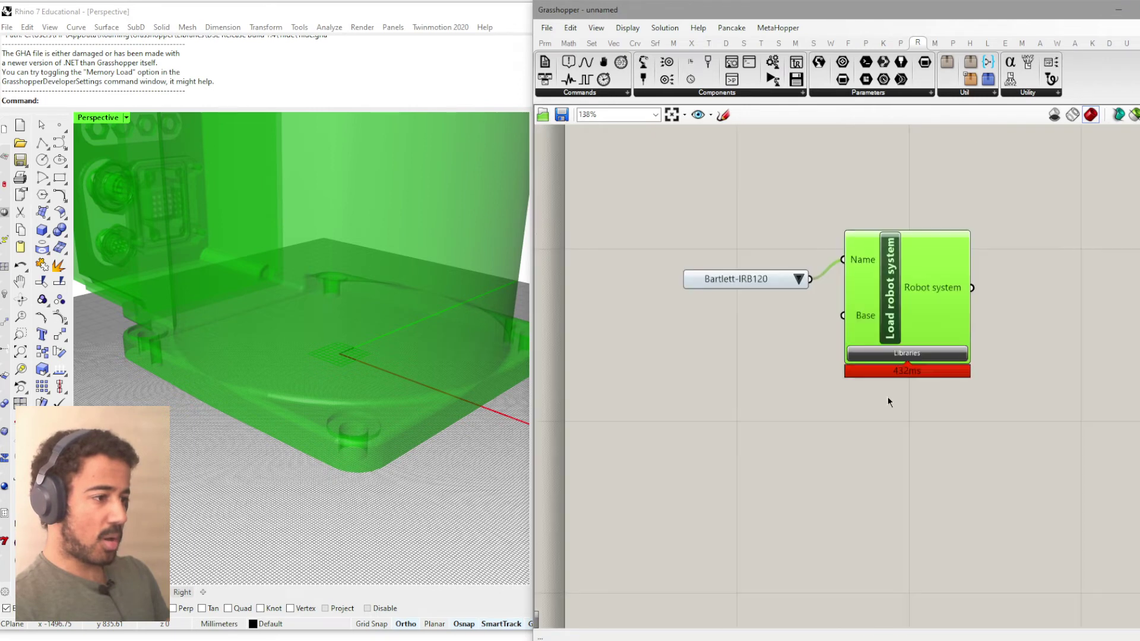
scroll(770, 387, "down", 3)
left_click(721, 349)
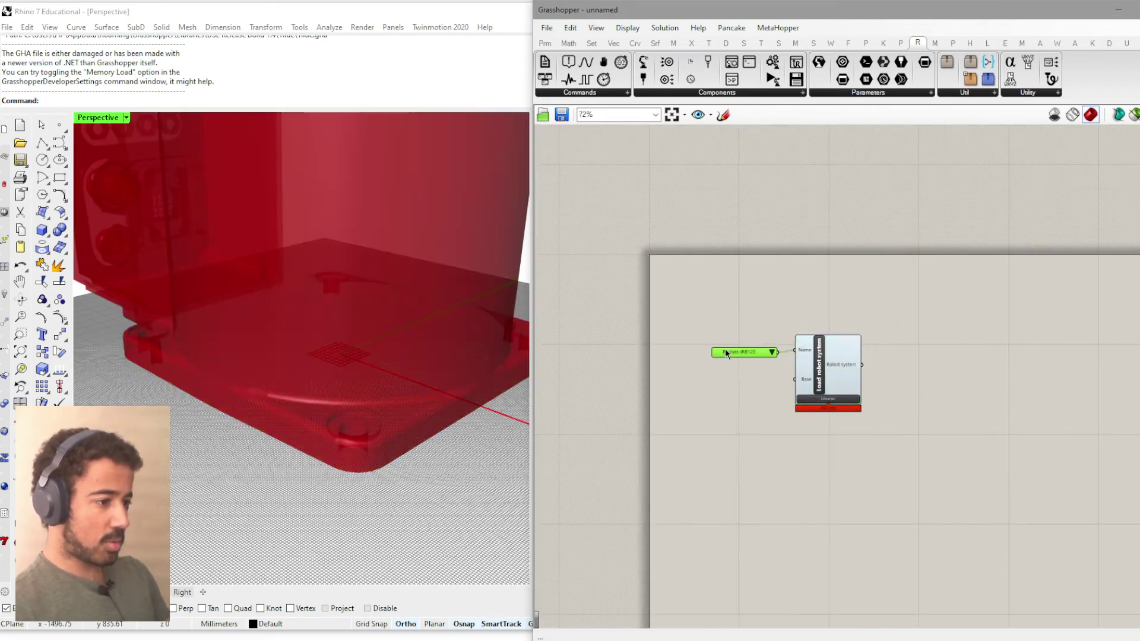
left_click(778, 350)
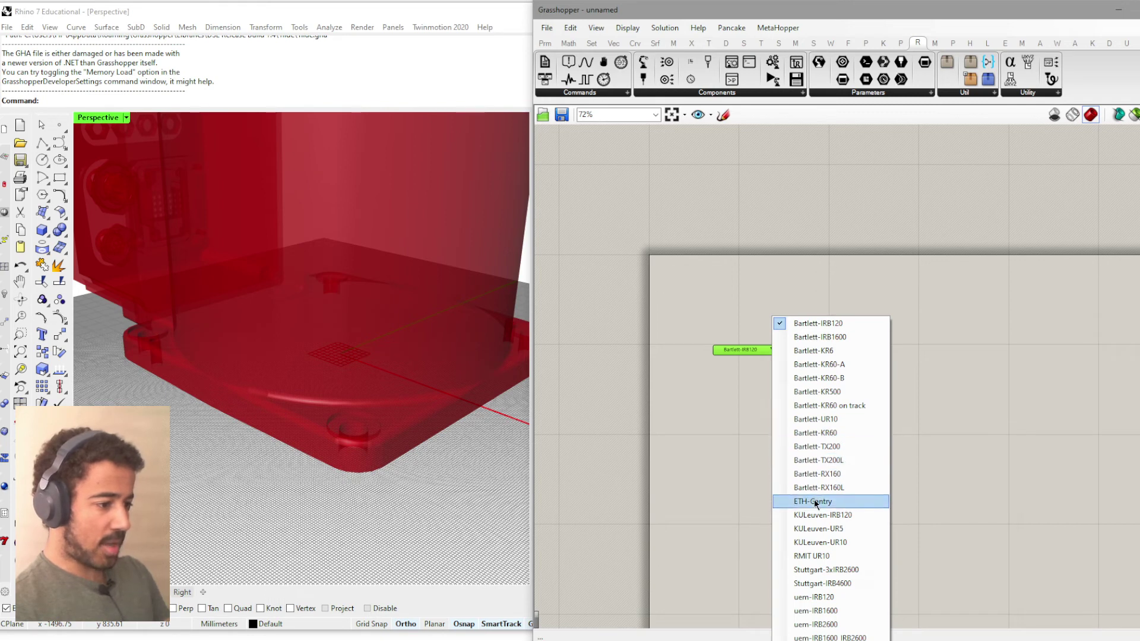
left_click(834, 544)
scroll(302, 354, "down", 5)
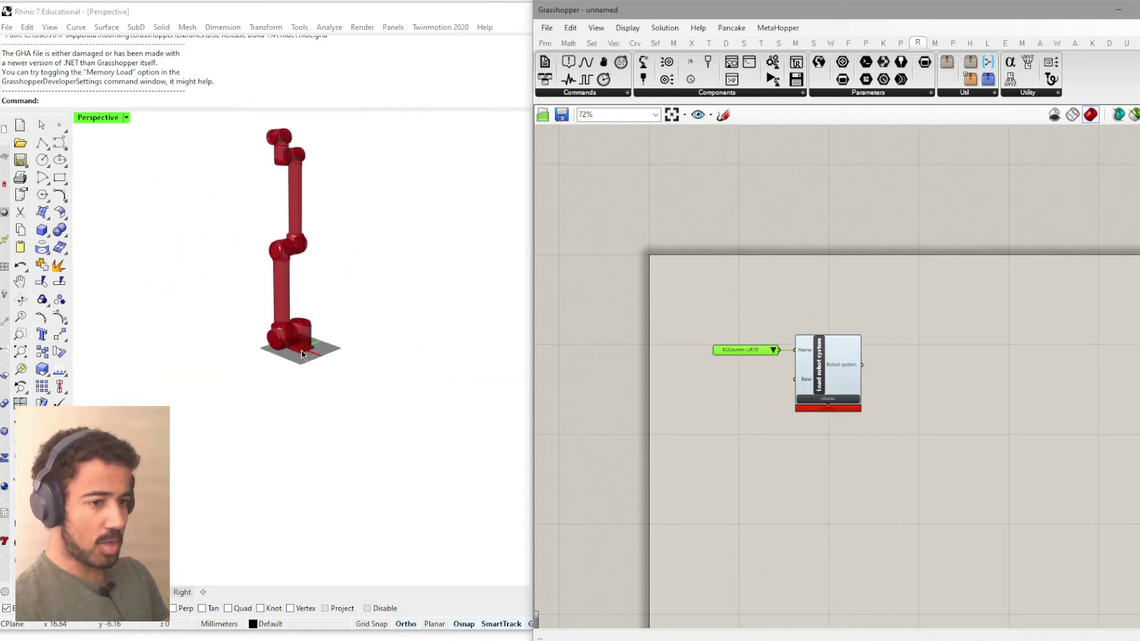
scroll(302, 354, "down", 3)
middle_click(301, 356)
scroll(320, 366, "down", 2)
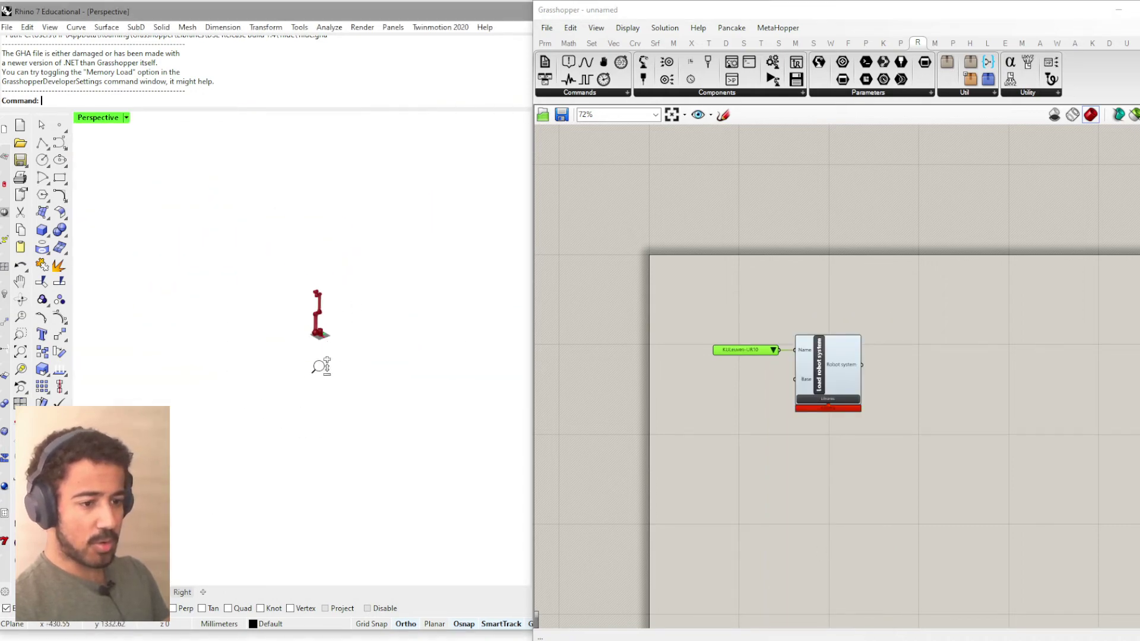
scroll(351, 298, "up", 6)
Install the Innsbruck robot library from the Load robot system component's libraries and close the library list
left_click(840, 401)
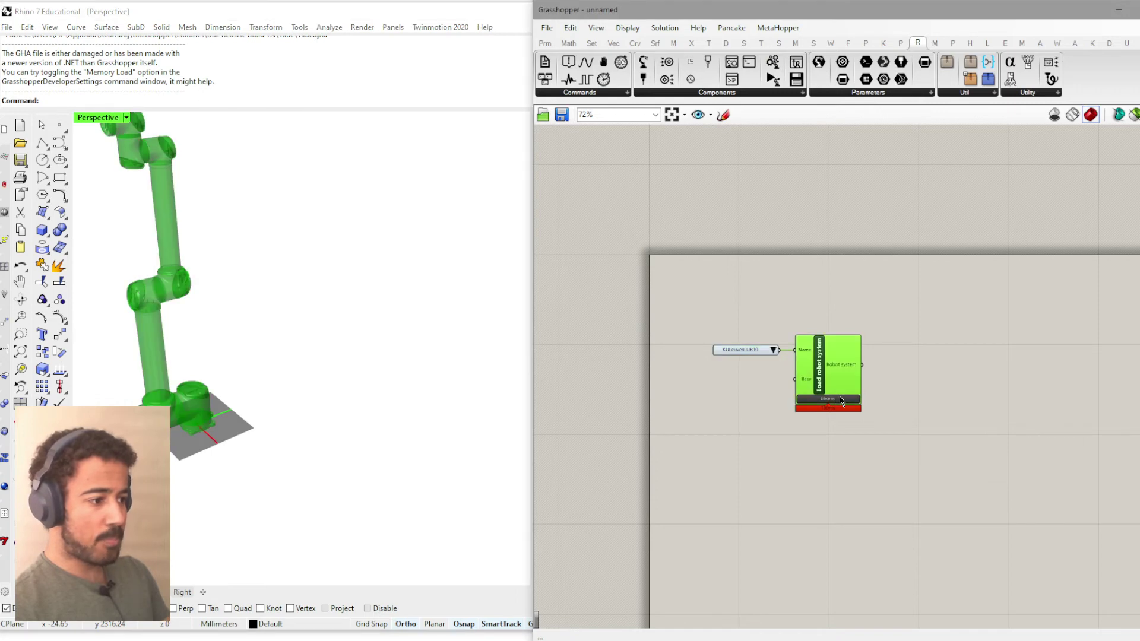
left_click(840, 400)
left_click(1031, 420)
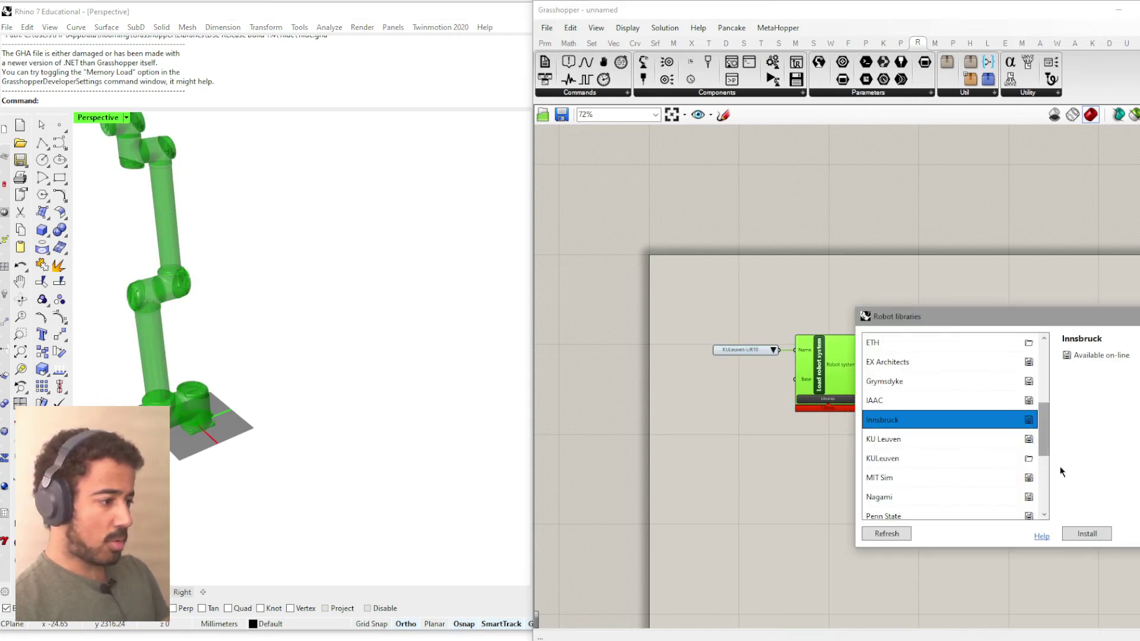
left_click(1087, 533)
left_click_drag(1089, 323, 897, 311)
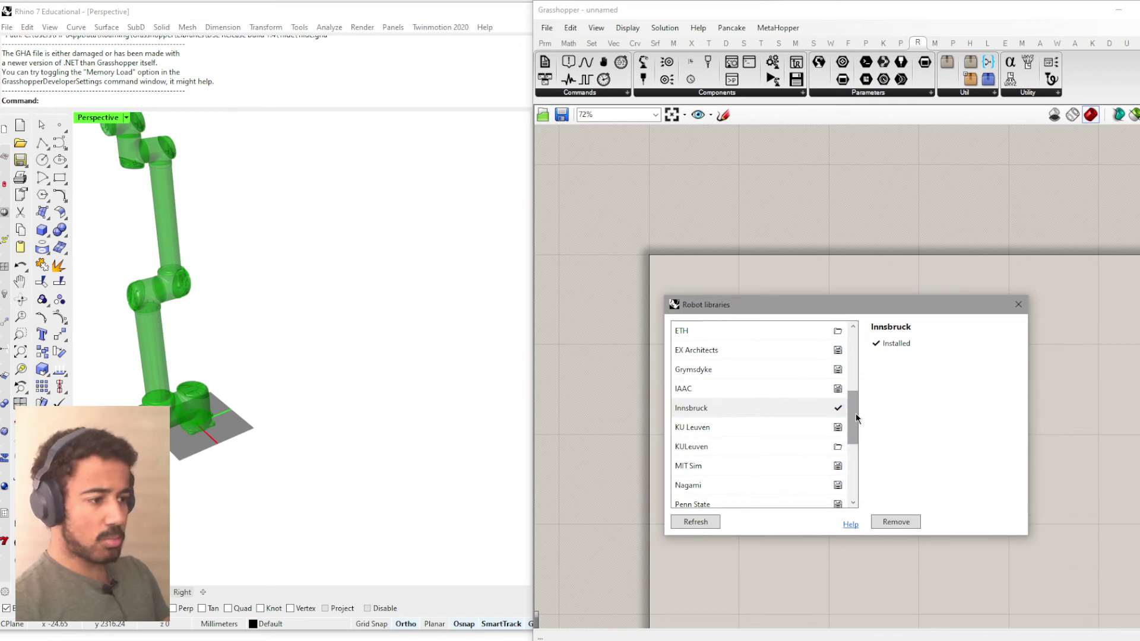
mouse_move(790, 302)
left_mouse_down()
mouse_move(759, 306)
mouse_move(782, 308)
mouse_move(793, 286)
left_mouse_up()
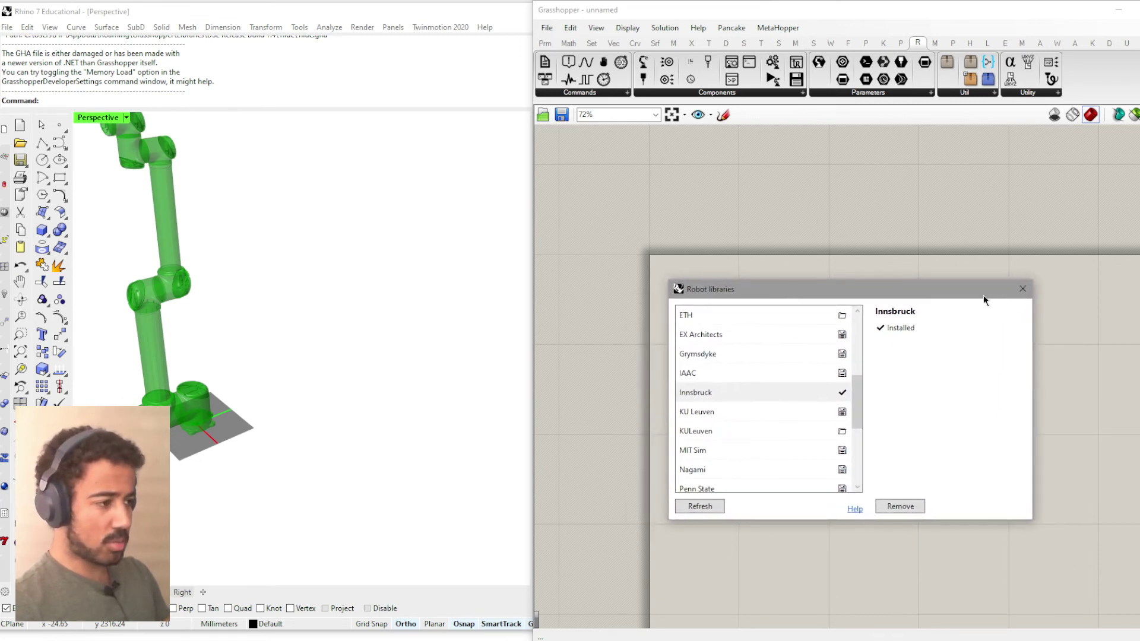
left_click(1015, 293)
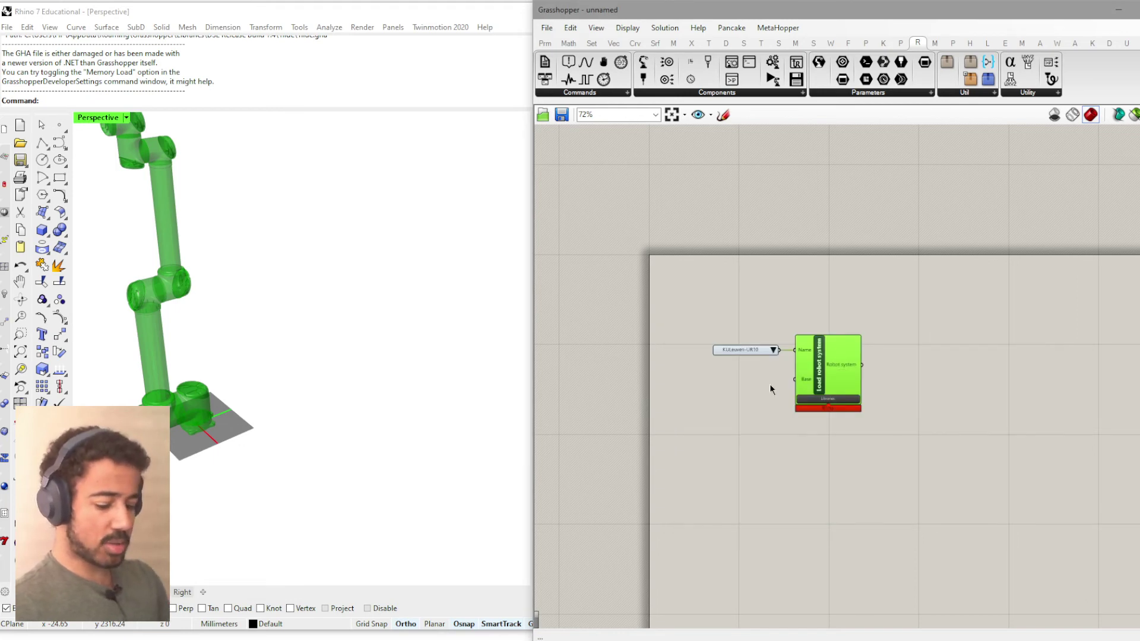
Try RMIT UR10 as the robot system, return the selection to KULeuven-UR10, and inspect the robot in the viewport
scroll(732, 376, "down", 2)
scroll(767, 377, "up", 5)
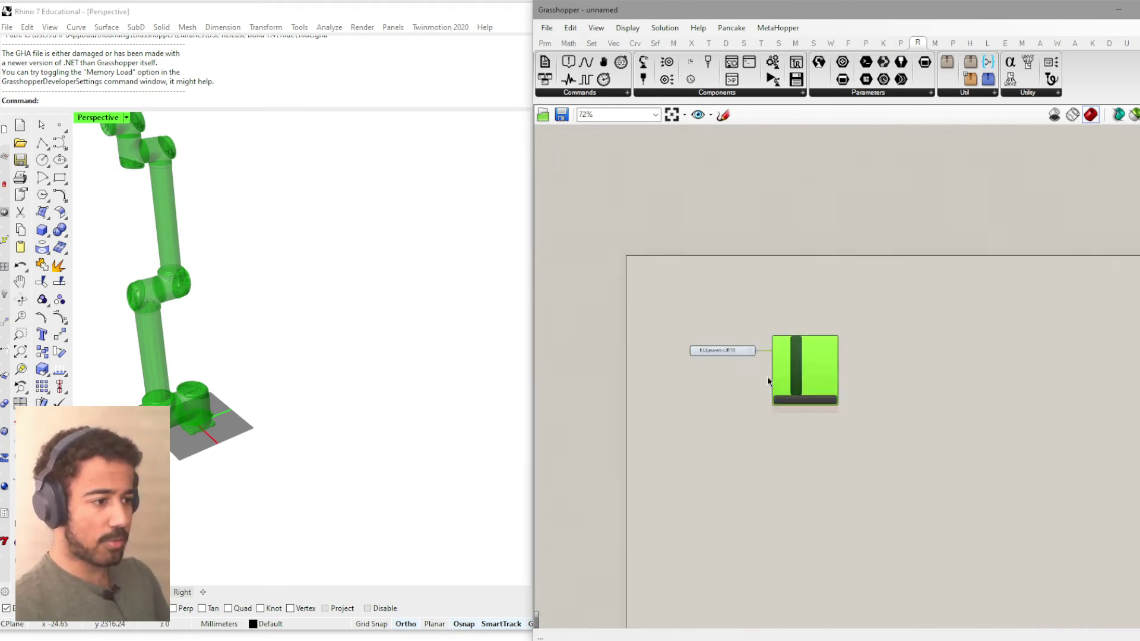
right_click_drag(707, 380, 714, 404)
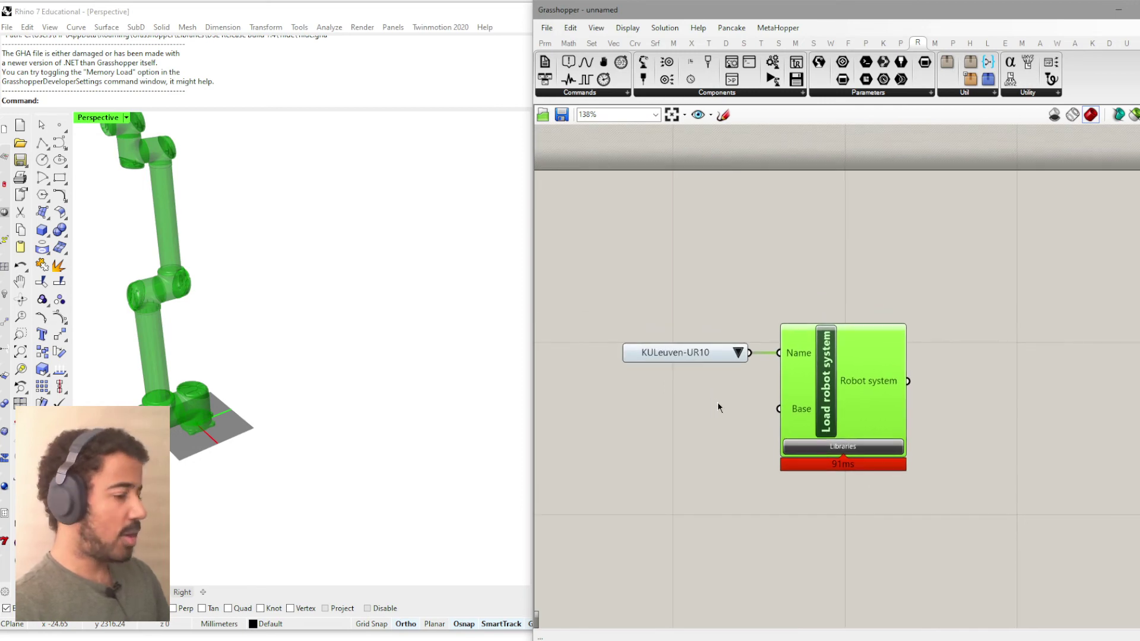
left_click(738, 353)
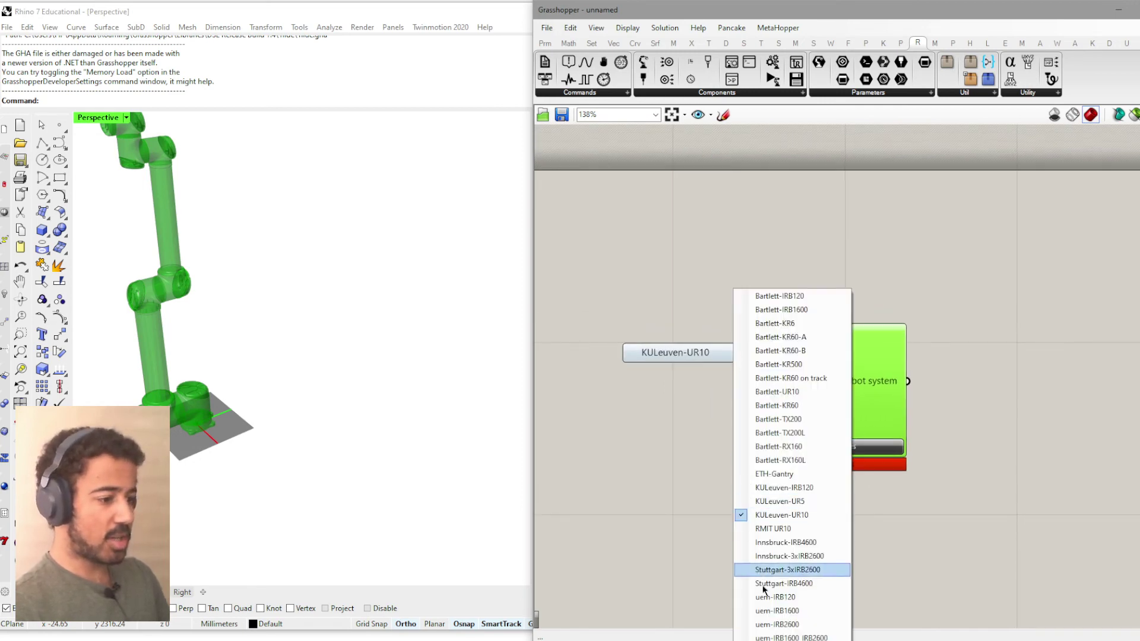
left_click(758, 528)
left_click(734, 355)
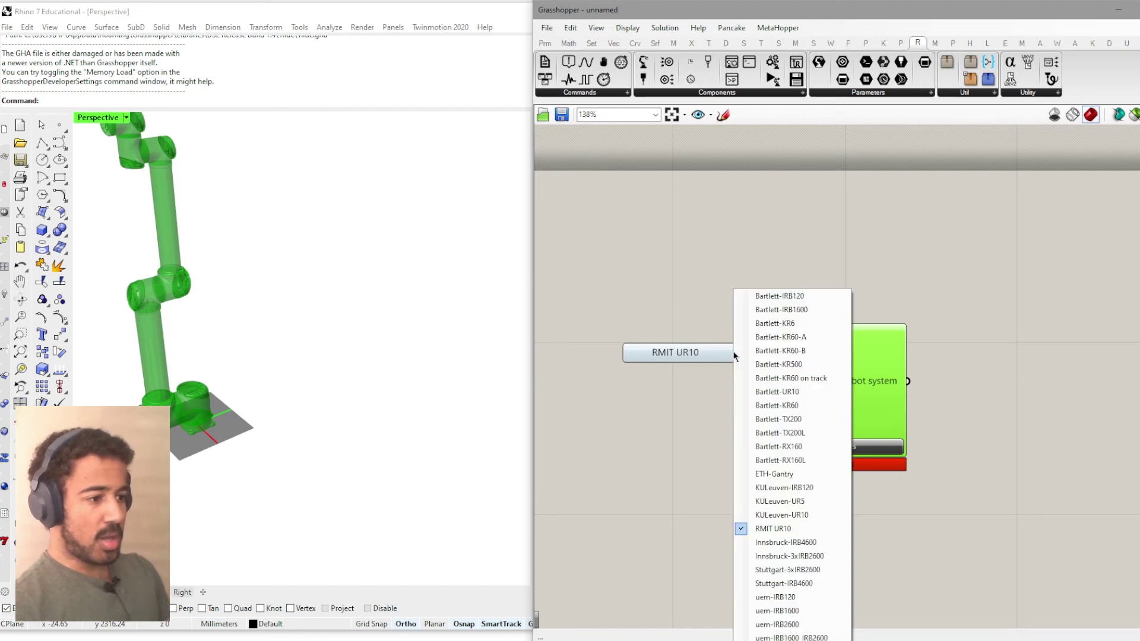
left_click(779, 516)
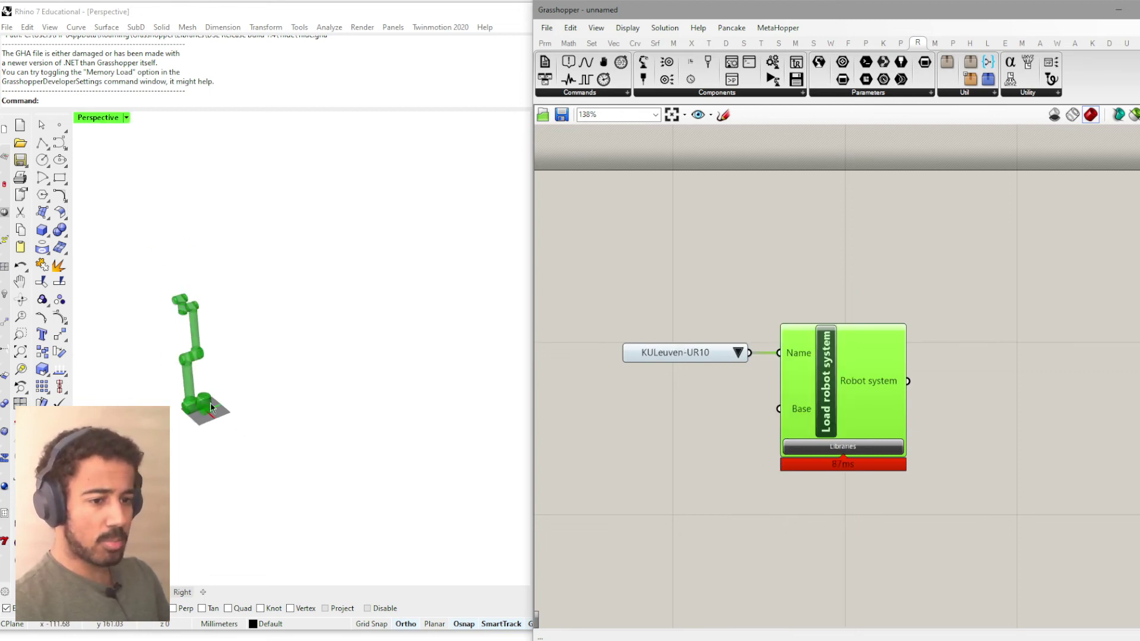
mouse_move(177, 416)
right_mouse_down()
mouse_move(271, 397)
mouse_move(192, 402)
right_mouse_up()
scroll(247, 406, "down", 2)
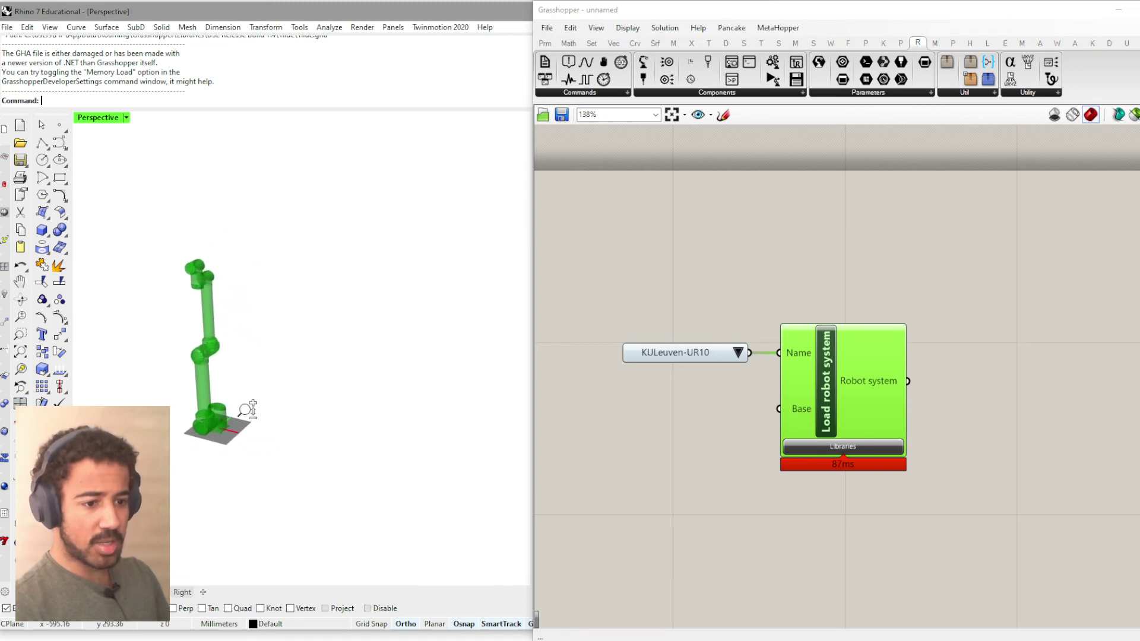
scroll(240, 394, "up", 3)
scroll(239, 394, "up", 1)
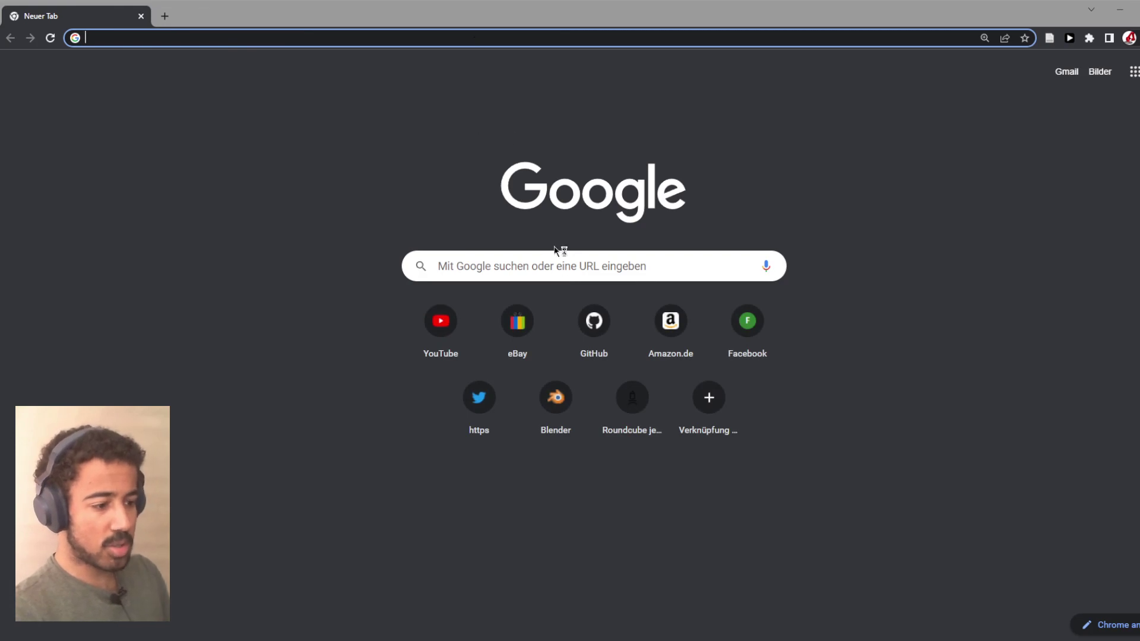
Switch to the browser, open the visose/Robots repository on GitHub, and view its issues
left_click(593, 323)
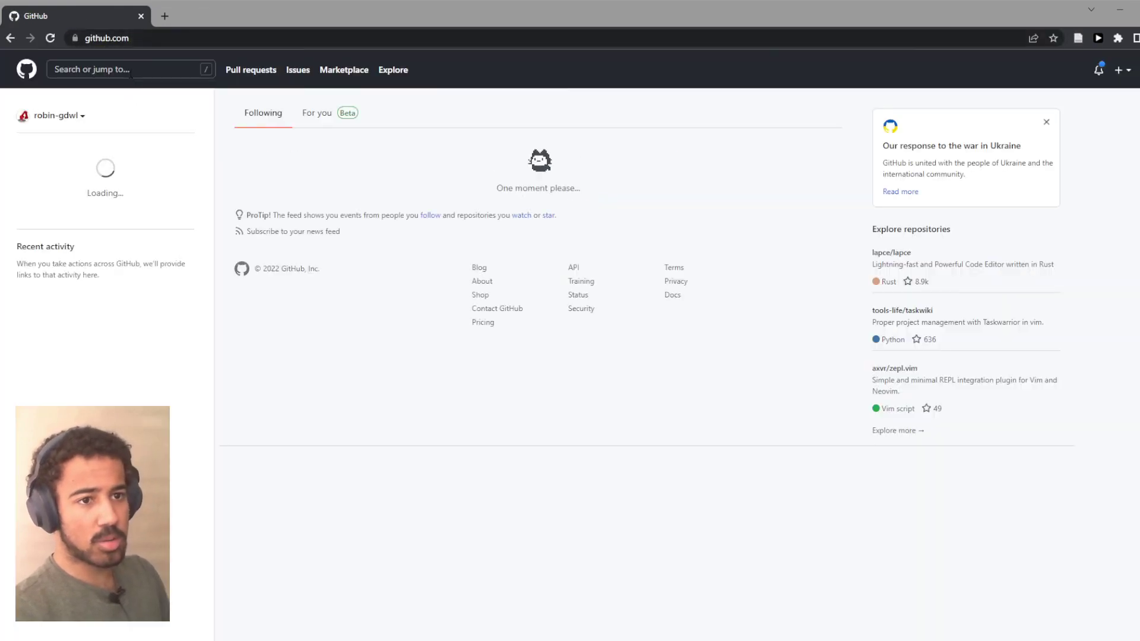
left_click(129, 70)
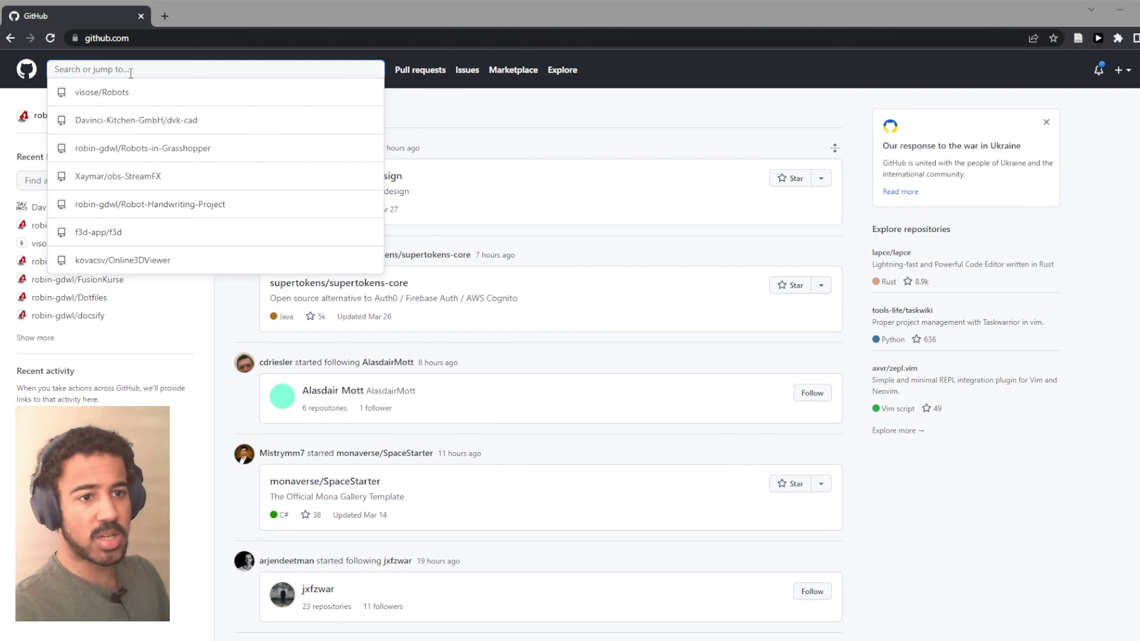
key("Down")
key("Return")
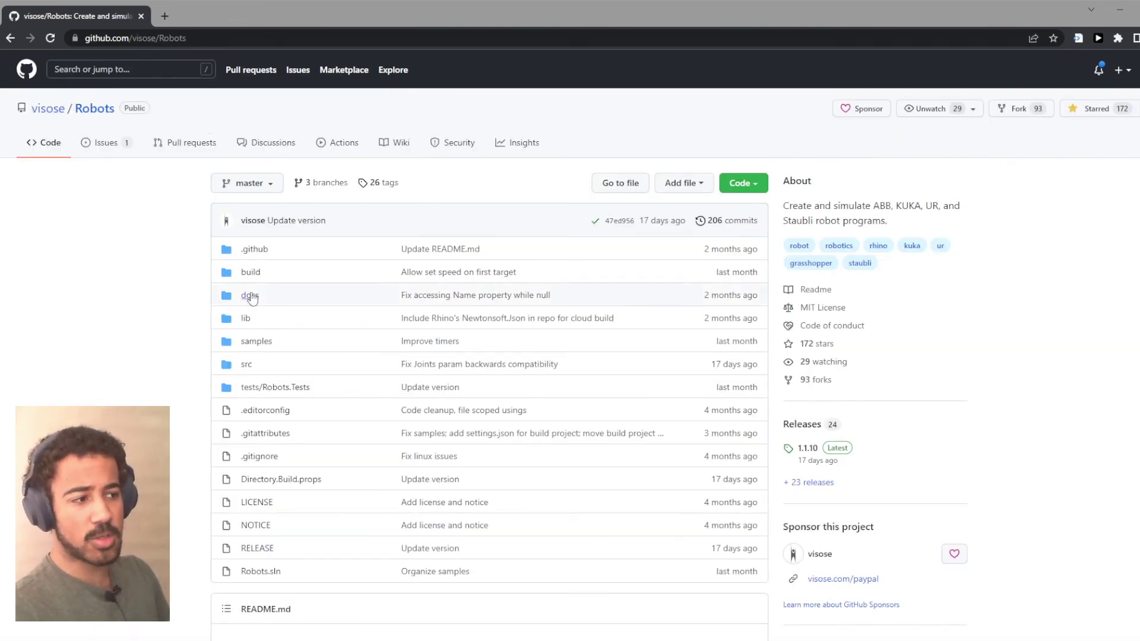
left_click(107, 143)
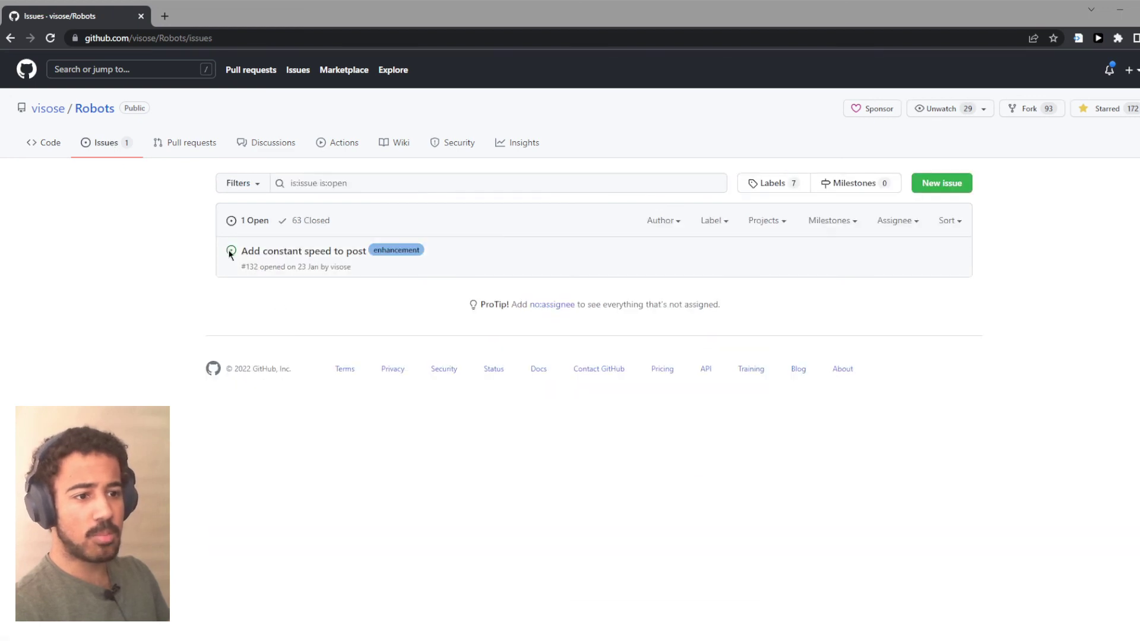